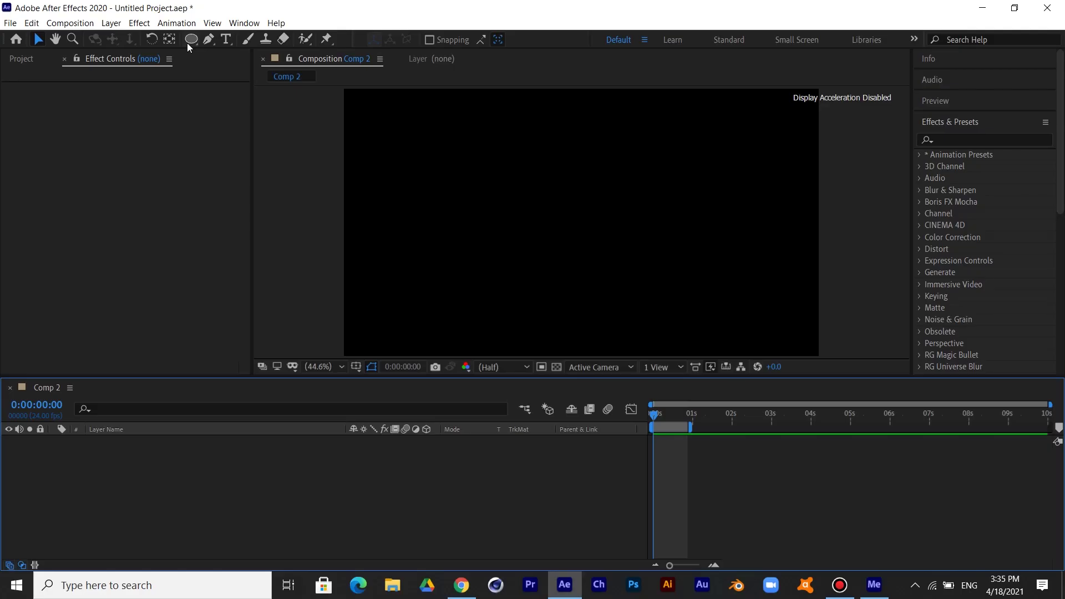
Draw a cyan circle with the Ellipse tool and move it toward the composition centre.
{"action": "left_click", "coordinate": [191, 39]}
{"action": "left_click_drag", "start_coordinate": [539, 197], "coordinate": [611, 244]}
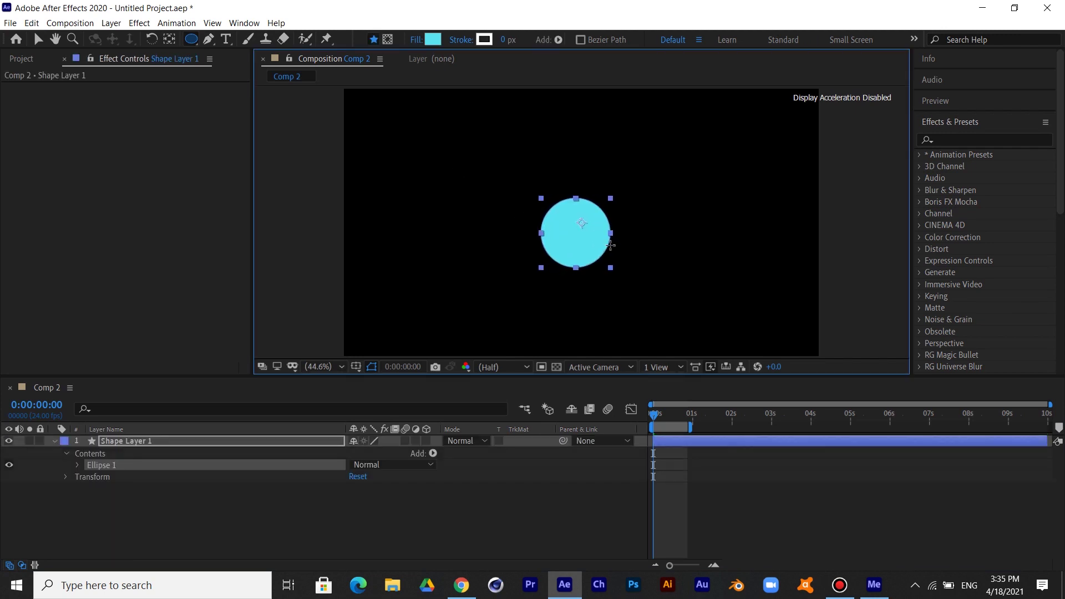
{"action": "left_click_drag", "start_coordinate": [610, 245], "coordinate": [612, 248]}
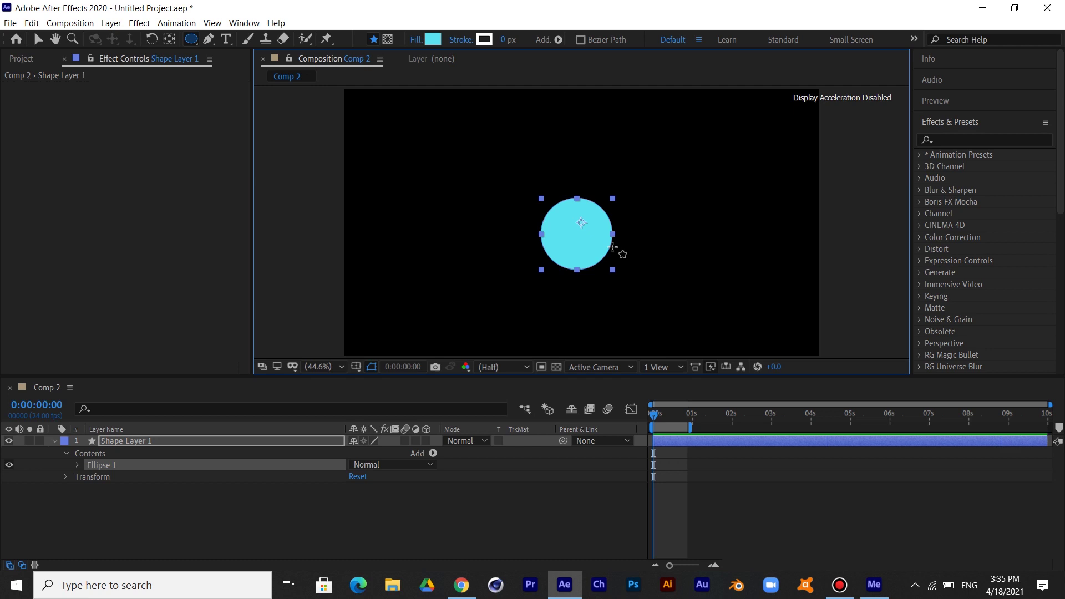
{"action": "left_click", "coordinate": [34, 41]}
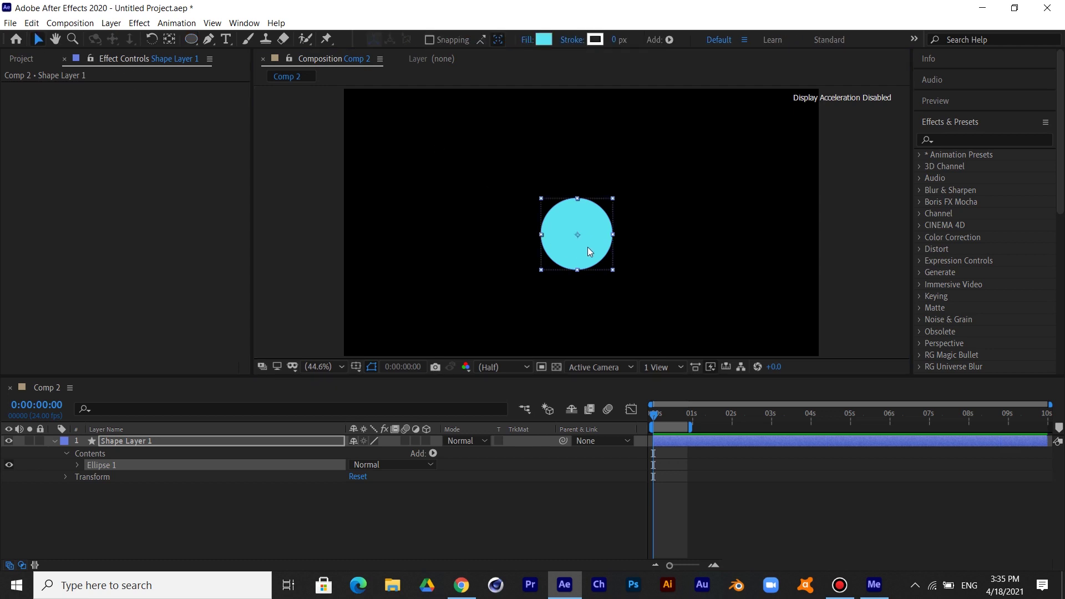
{"action": "left_click_drag", "start_coordinate": [587, 248], "coordinate": [557, 252]}
Select the circle's shape layer and duplicate it with Ctrl+D.
{"action": "key", "text": "a"}
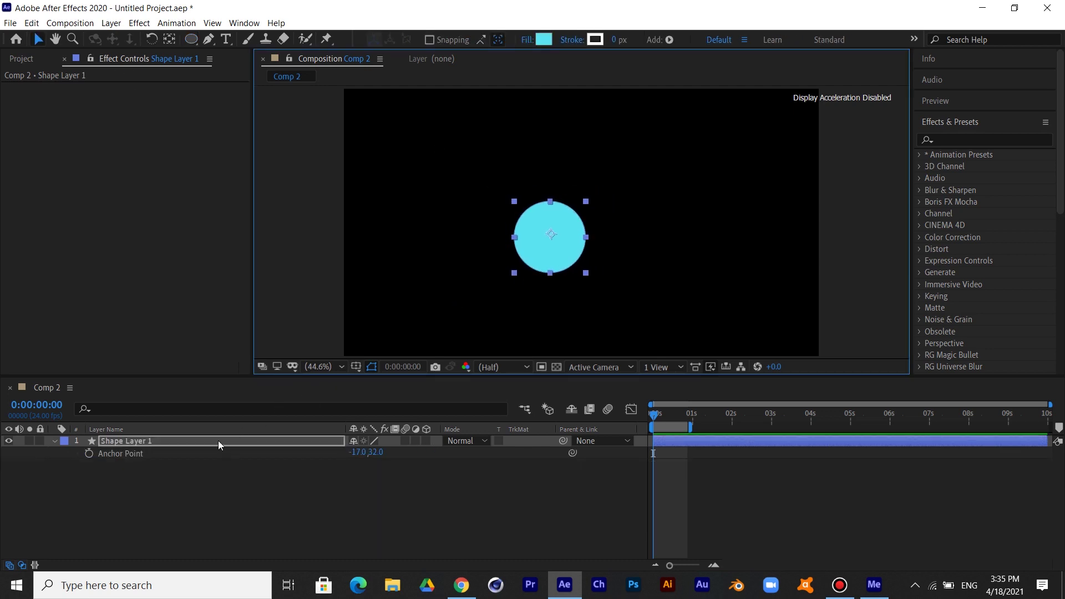
{"action": "left_click", "coordinate": [71, 438]}
{"action": "left_click", "coordinate": [54, 441]}
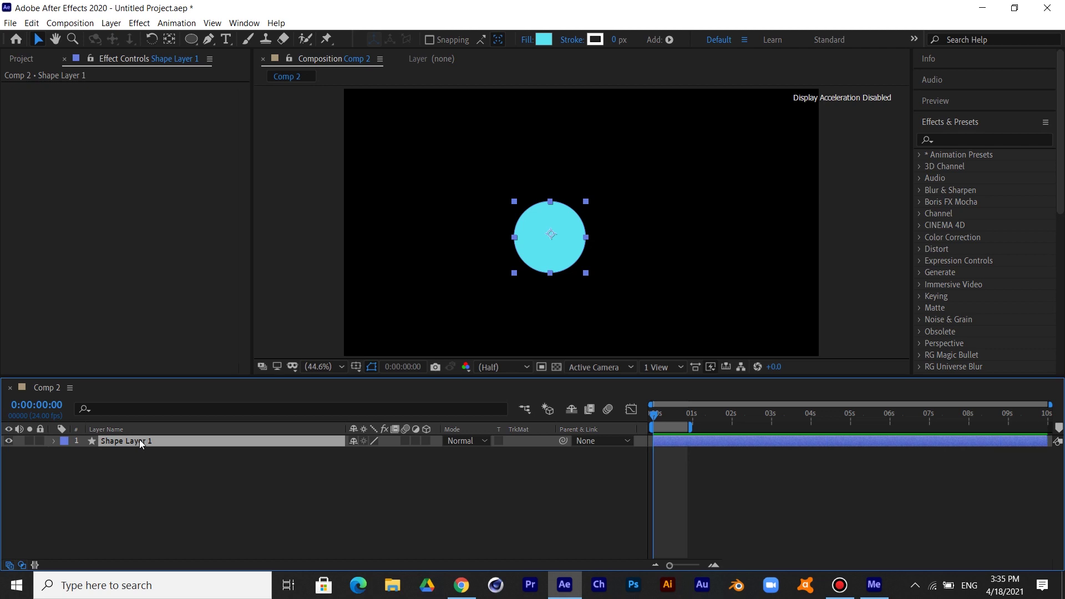
{"action": "key", "text": "ctrl+d"}
Rename the top layer 'blue' and the other layer 'red'.
{"action": "right_click", "coordinate": [145, 440]}
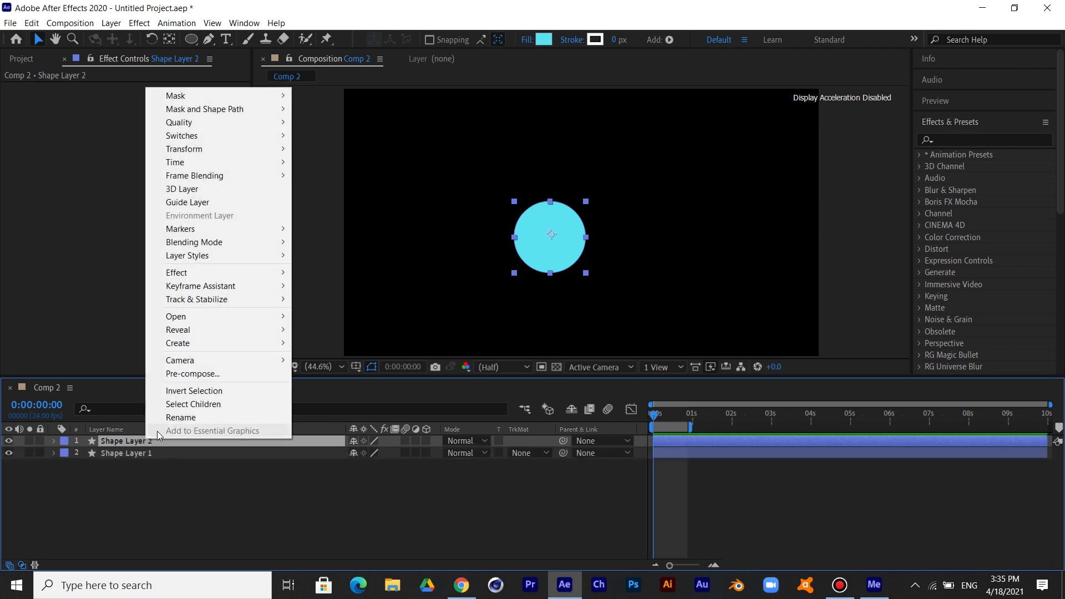
{"action": "left_click", "coordinate": [165, 417]}
{"action": "type", "text": "blue"}
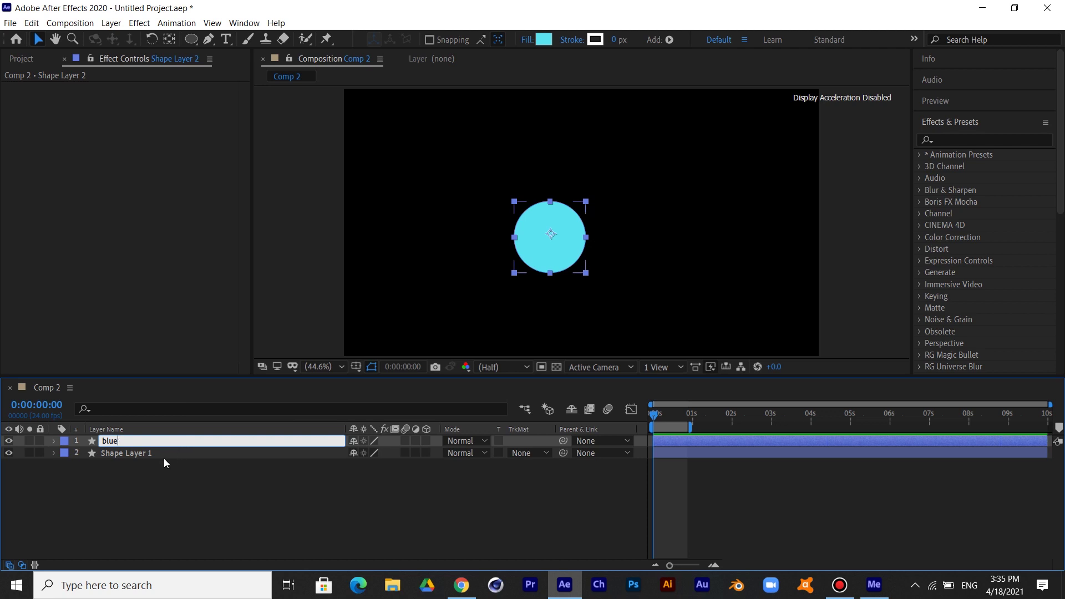
{"action": "left_click", "coordinate": [161, 455]}
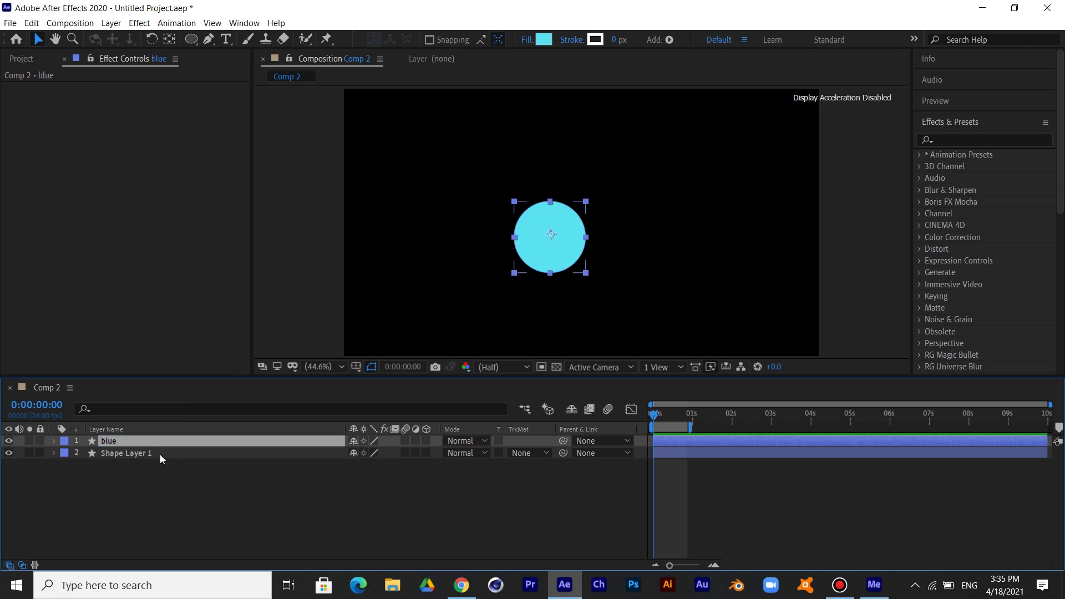
{"action": "key", "text": "Return"}
{"action": "type", "text": "red"}
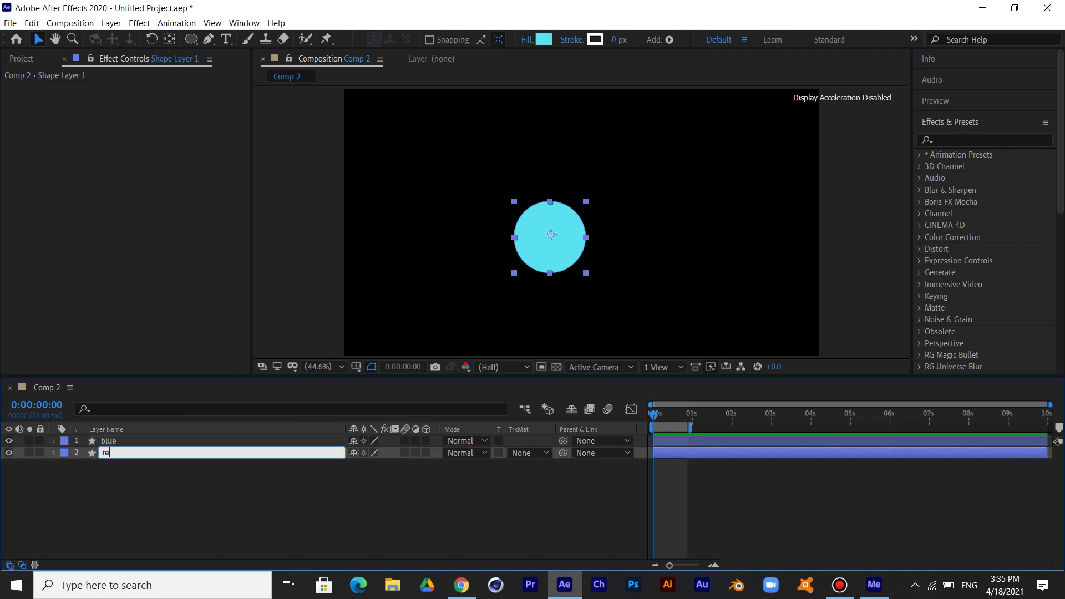
{"action": "key", "text": "Return"}
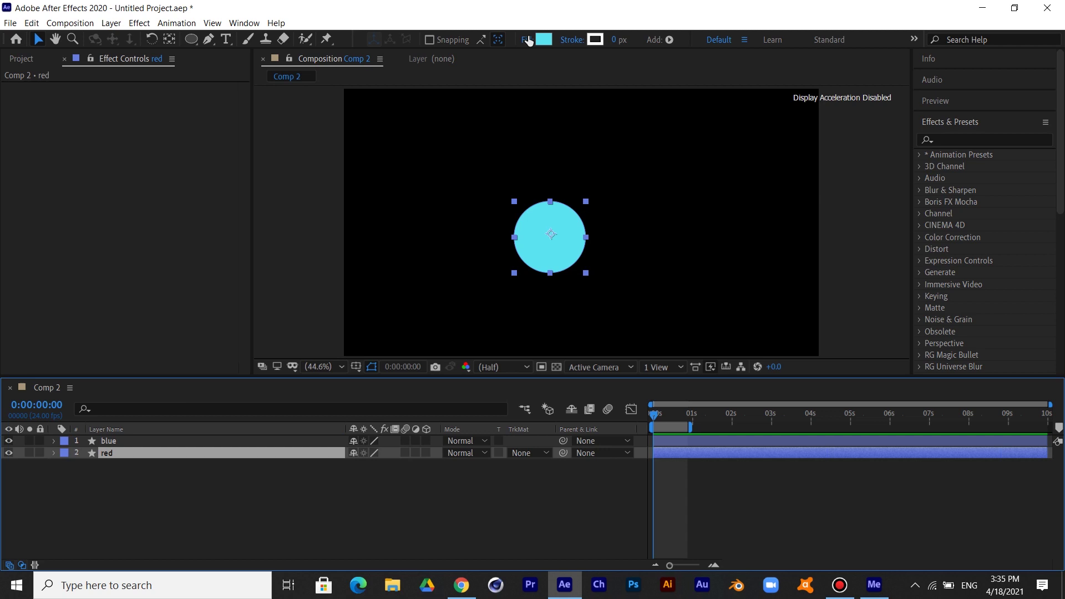
Give the red layer's circle a deep pink fill colour.
{"action": "left_click", "coordinate": [545, 41]}
{"action": "left_click", "coordinate": [712, 429]}
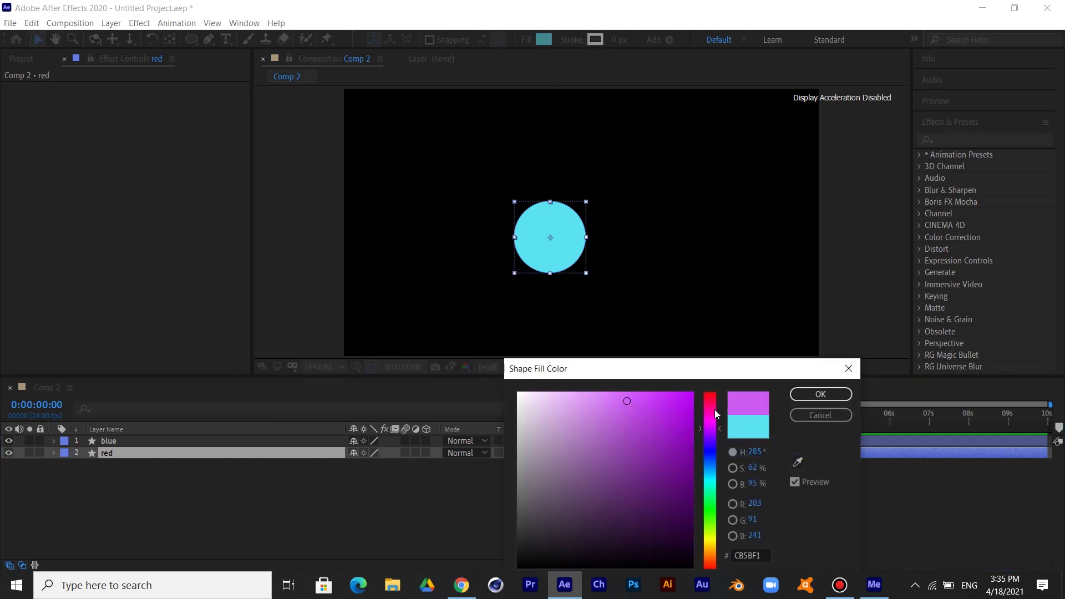
{"action": "left_click", "coordinate": [715, 409]}
{"action": "left_click_drag", "start_coordinate": [646, 395], "coordinate": [660, 395]}
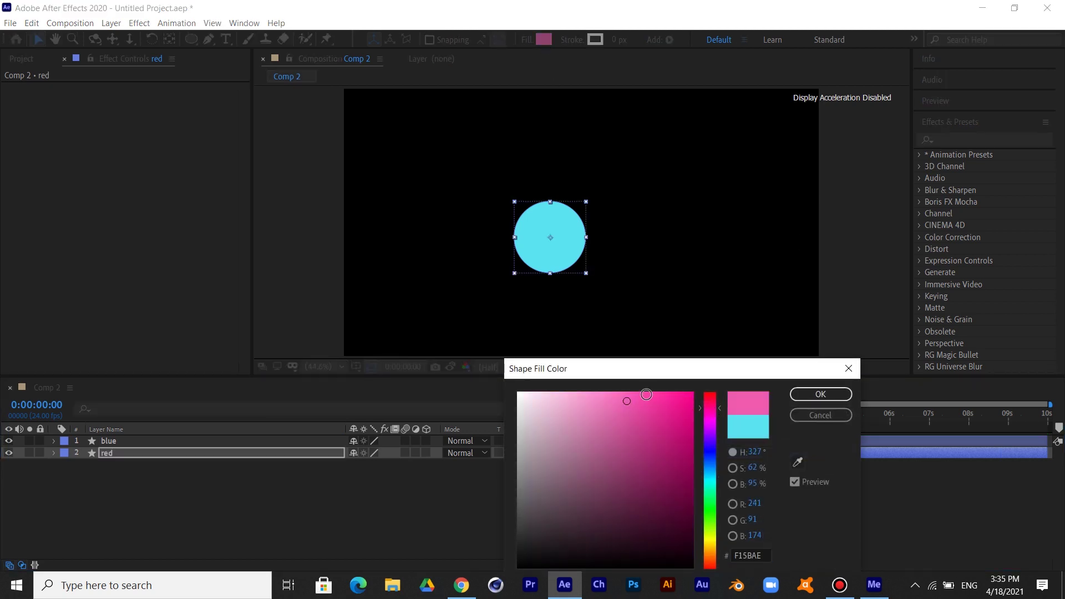
{"action": "left_click", "coordinate": [708, 409]}
{"action": "left_click", "coordinate": [709, 405]}
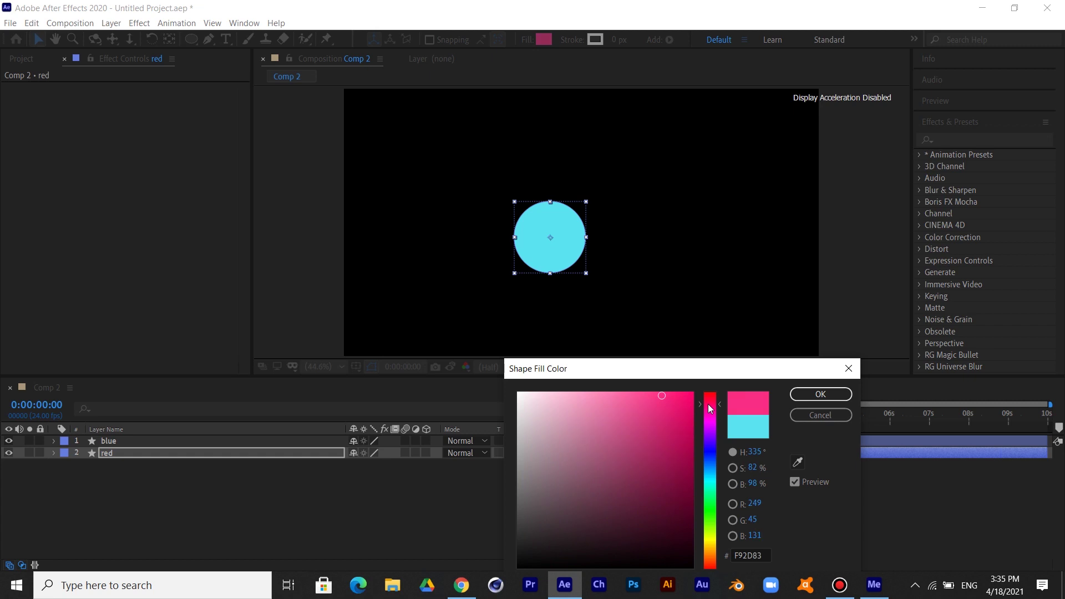
{"action": "left_click", "coordinate": [821, 393]}
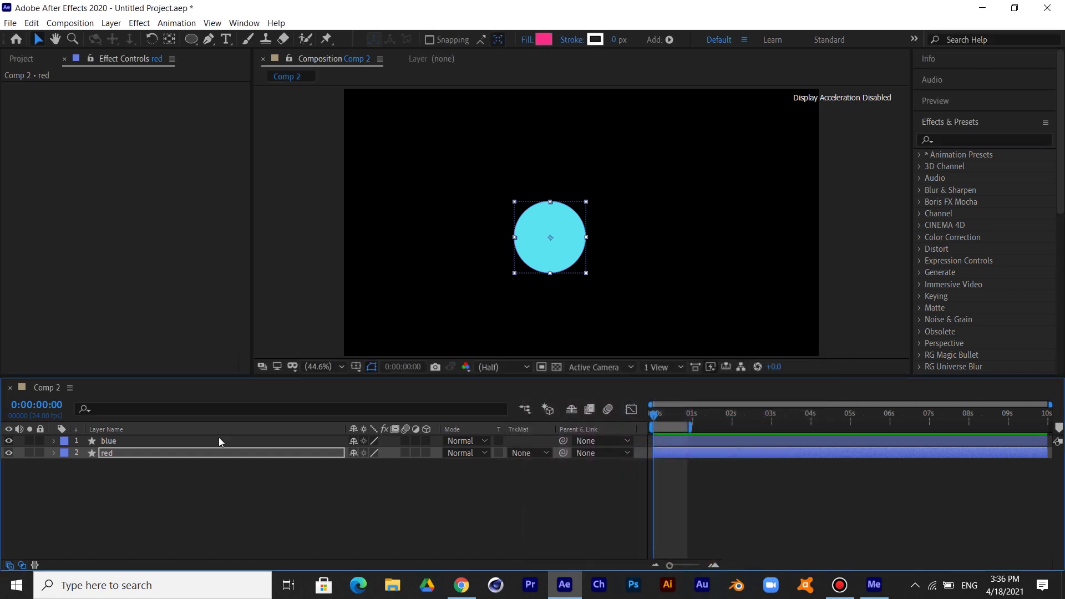
Reveal the blue layer's Position value and collapse the red layer's properties.
{"action": "key", "text": "Return"}
{"action": "key", "text": "p"}
{"action": "left_click", "coordinate": [268, 442]}
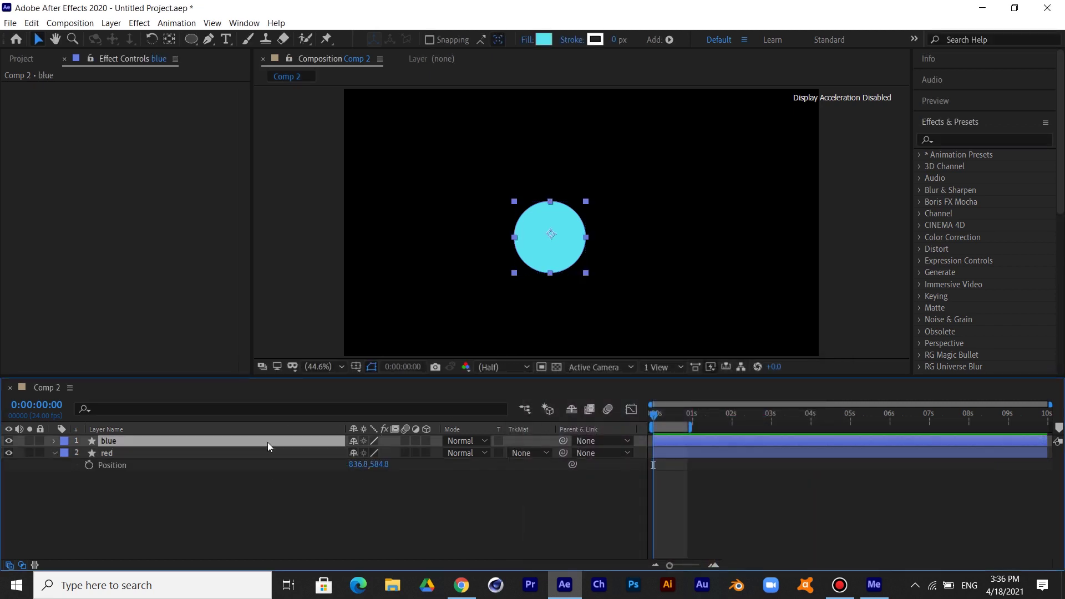
{"action": "key", "text": "p"}
{"action": "left_click", "coordinate": [55, 464]}
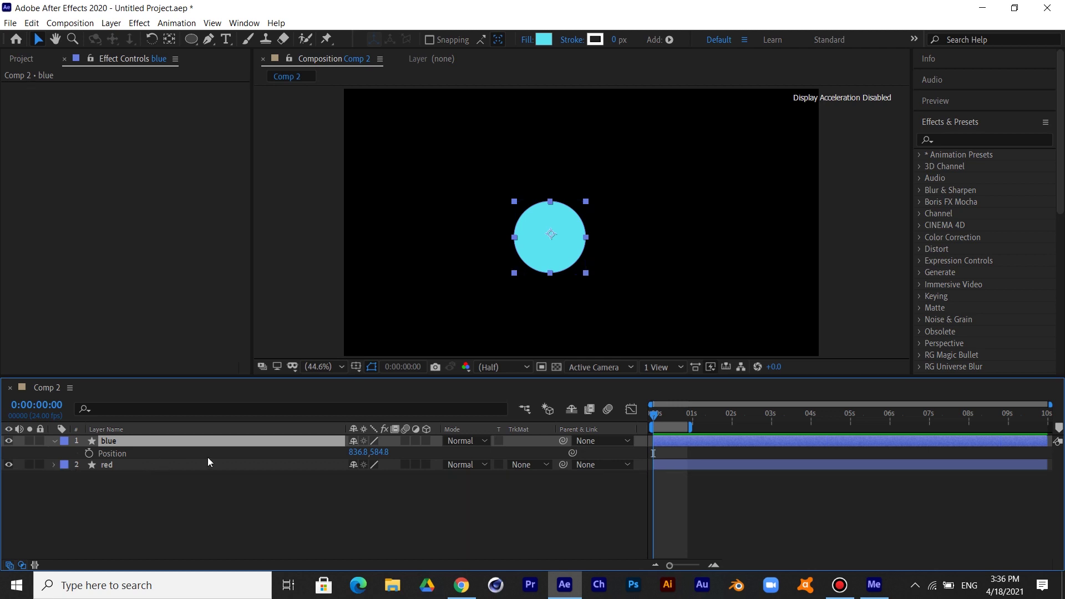
Scrub blue's Position X so the cyan circle sits right of the pink one, at 1142.8, 584.8.
{"action": "left_click_drag", "start_coordinate": [352, 453], "coordinate": [547, 434]}
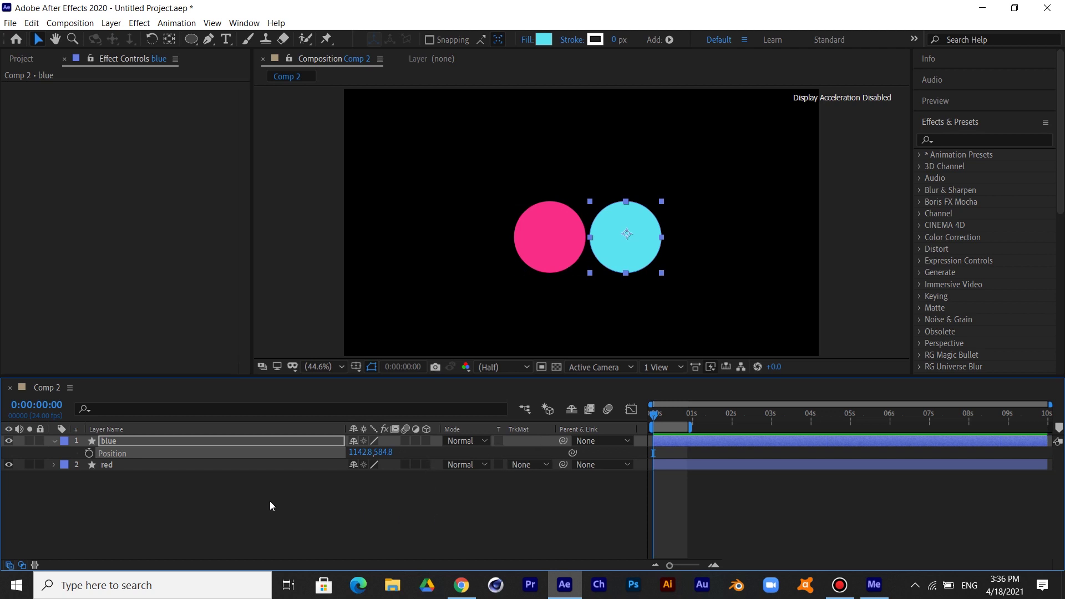
Set starting Position keyframes at frame 0 on both the red and blue layers.
{"action": "left_click", "coordinate": [139, 466]}
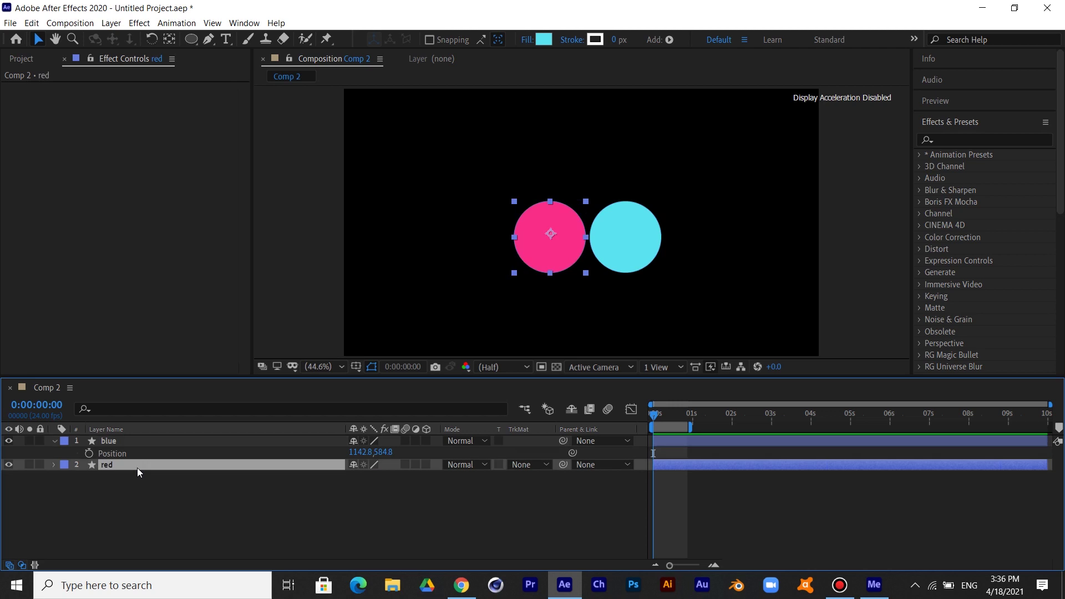
{"action": "left_click", "coordinate": [135, 437], "text": "shift"}
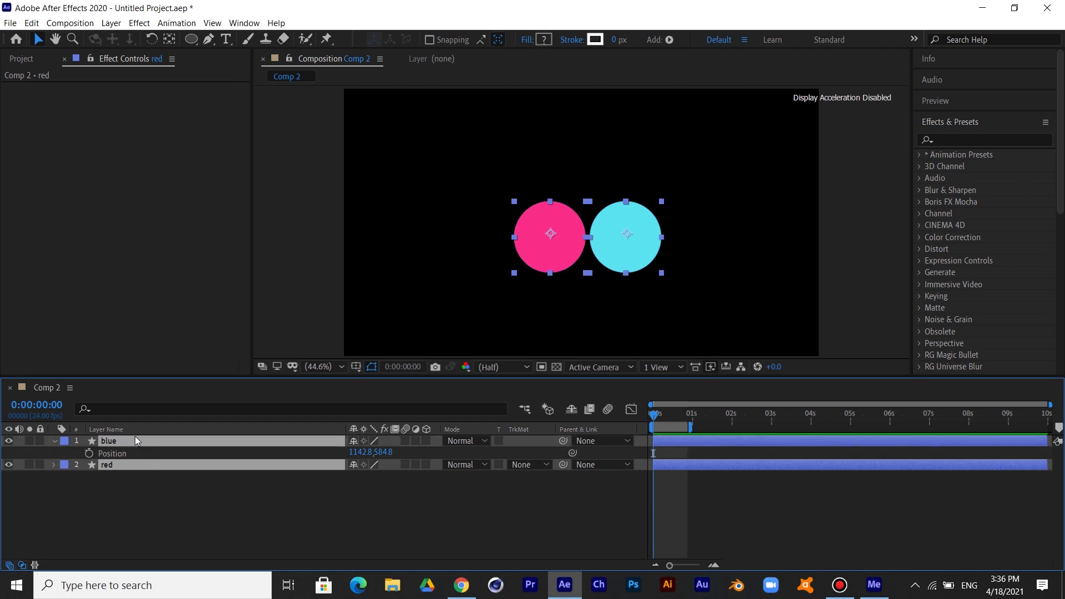
{"action": "key", "text": "p"}
{"action": "left_click", "coordinate": [89, 477]}
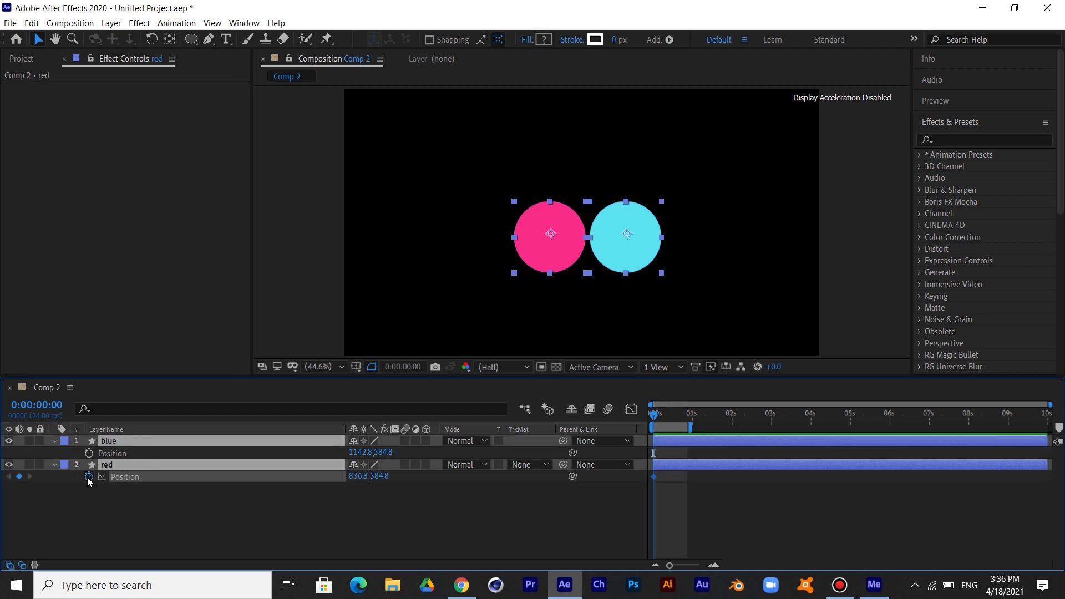
{"action": "left_click", "coordinate": [174, 515]}
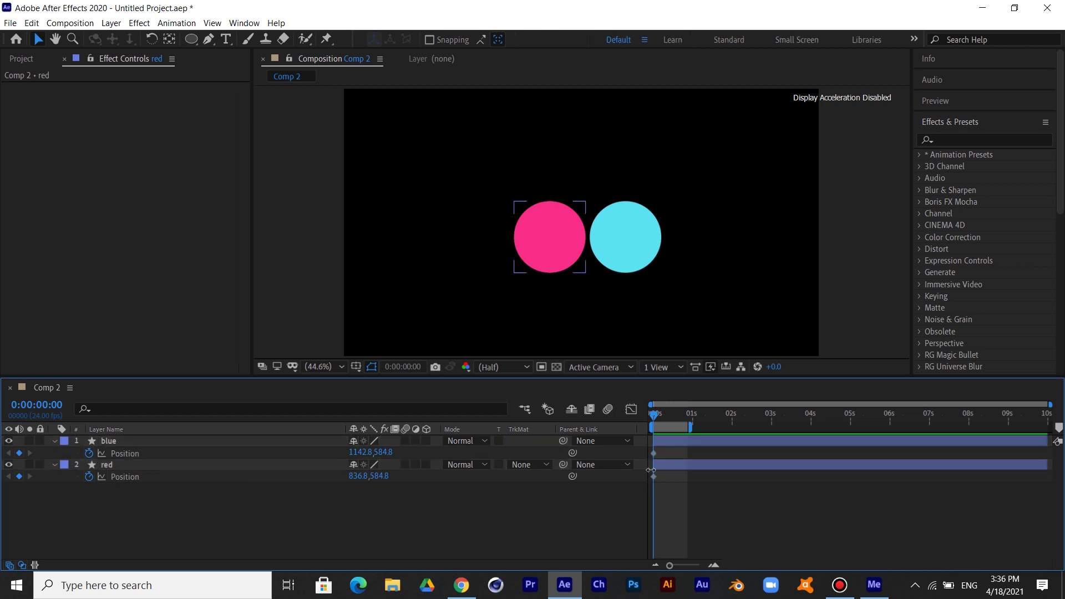
At frame 10, move the cyan circle into the pink's spot and the pink into the cyan's.
{"action": "key", "text": "shift+Page_Down"}
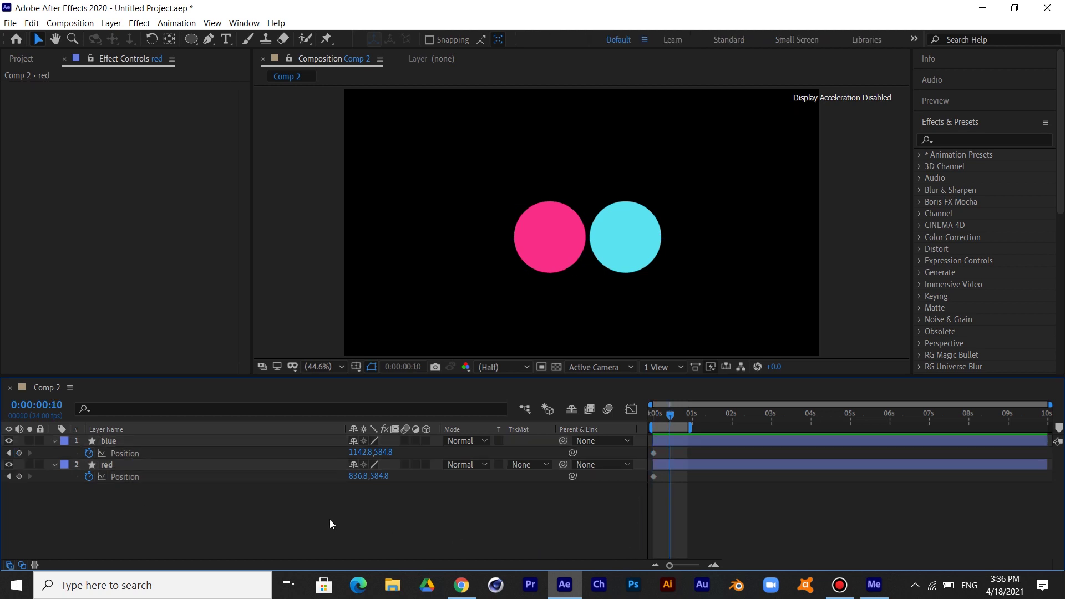
{"action": "left_click", "coordinate": [161, 465]}
{"action": "left_click", "coordinate": [164, 441]}
{"action": "mouse_move", "coordinate": [356, 452]}
{"action": "left_mouse_down"}
{"action": "mouse_move", "coordinate": [365, 451]}
{"action": "mouse_move", "coordinate": [143, 444]}
{"action": "mouse_move", "coordinate": [164, 494]}
{"action": "left_mouse_up"}
{"action": "left_click", "coordinate": [151, 464]}
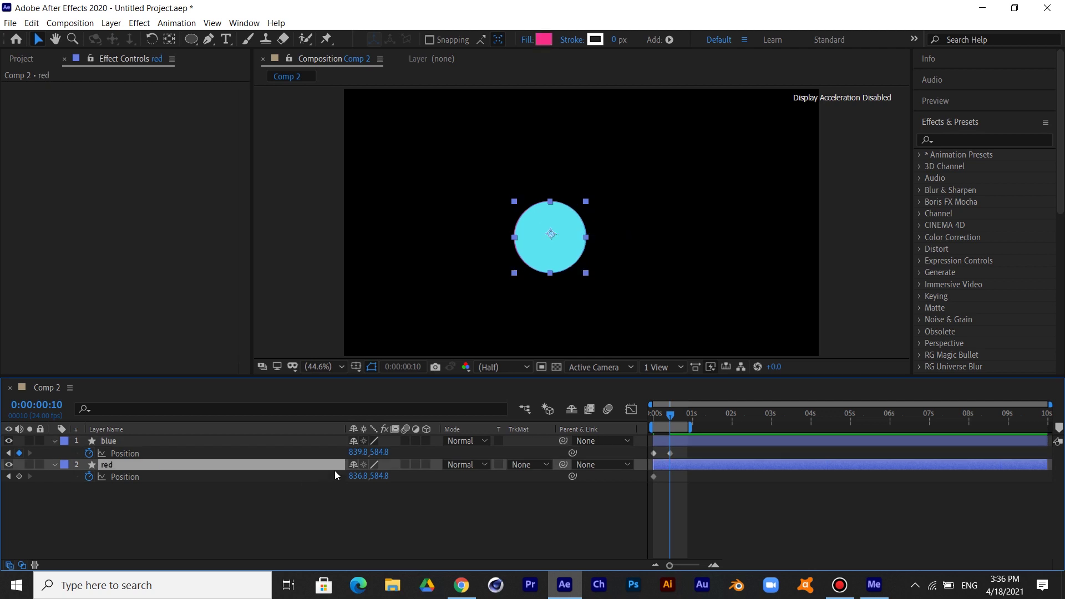
{"action": "mouse_move", "coordinate": [358, 476]}
{"action": "left_mouse_down"}
{"action": "mouse_move", "coordinate": [570, 468]}
{"action": "mouse_move", "coordinate": [395, 448]}
{"action": "left_mouse_up"}
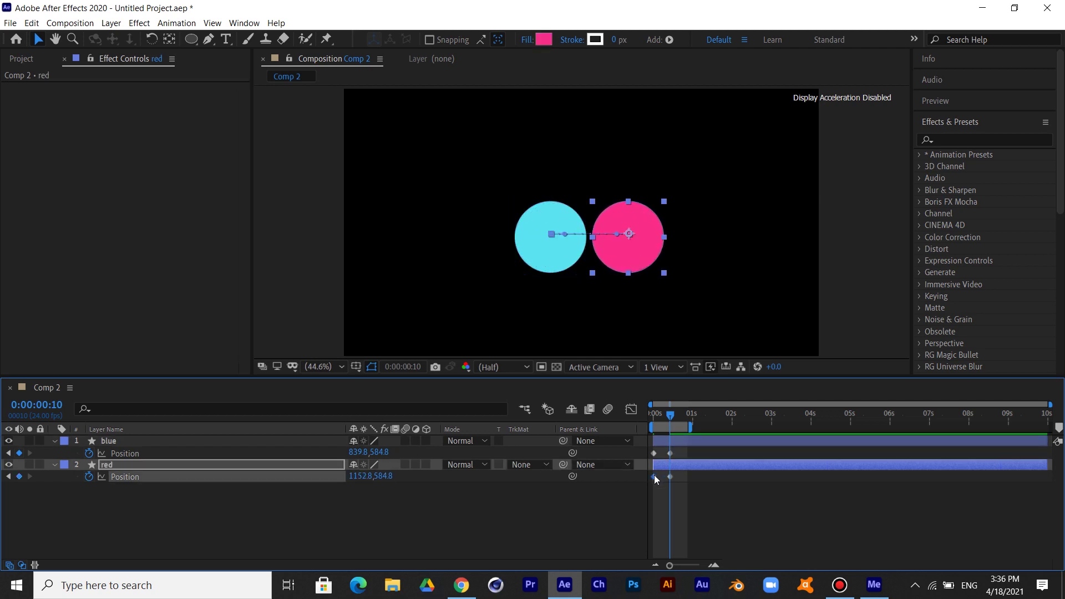
{"action": "left_click", "coordinate": [683, 442]}
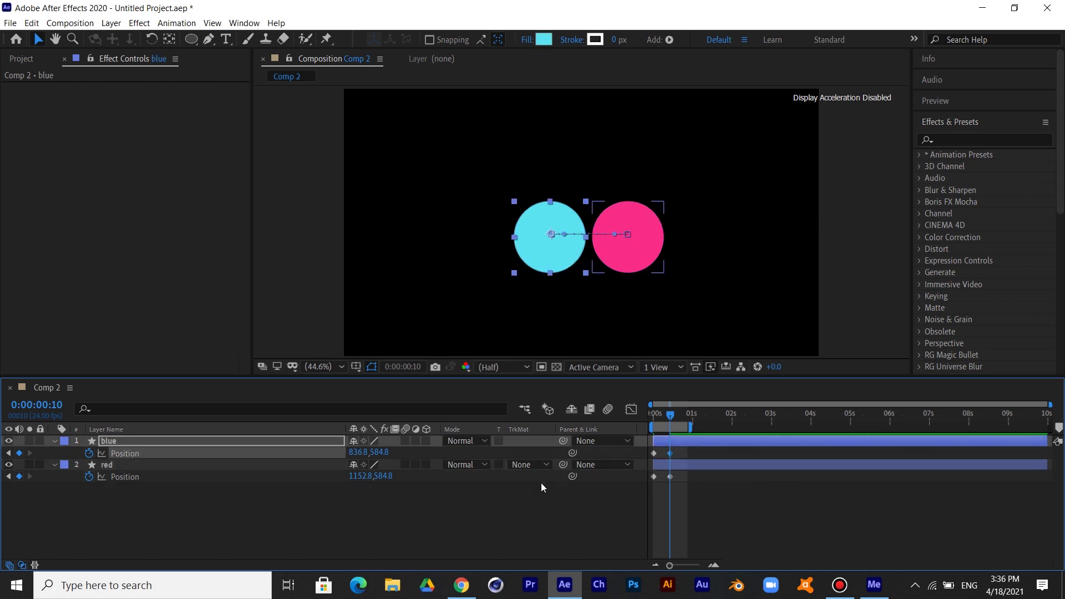
{"action": "left_click", "coordinate": [132, 462]}
Keyframe red's scale at frame 0, set it to 120% at frame 10, and nudge Position X.
{"action": "key", "text": "Home"}
{"action": "key", "text": "shift+s"}
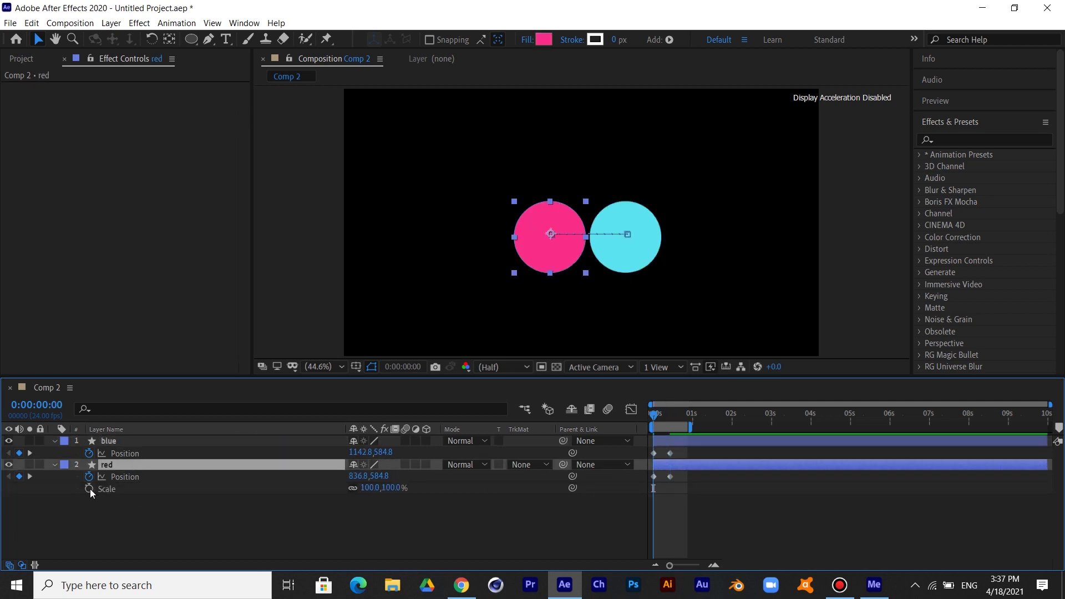
{"action": "left_click", "coordinate": [89, 490]}
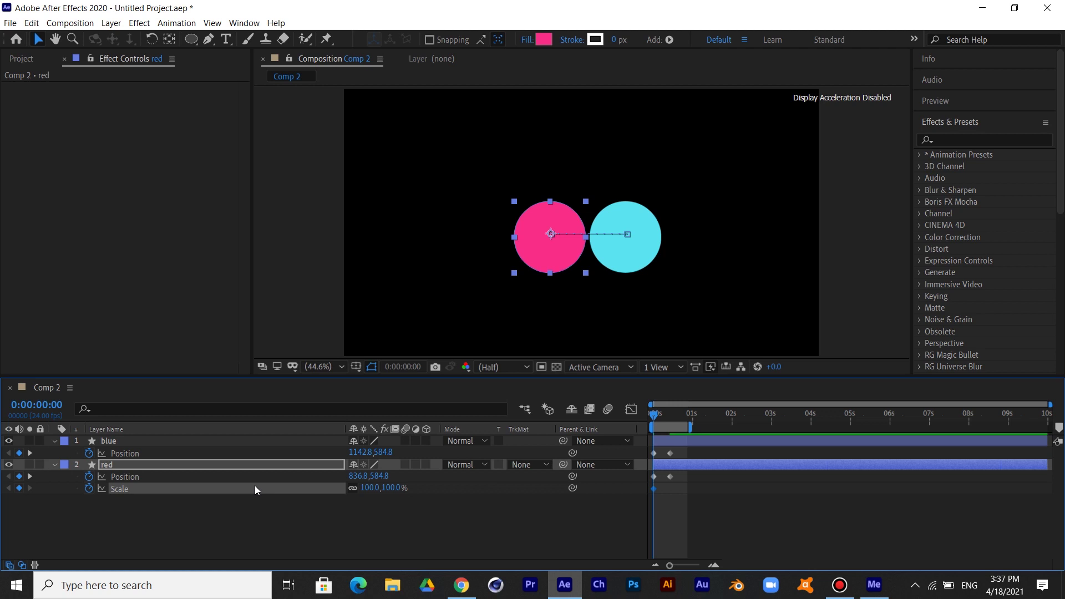
{"action": "left_click", "coordinate": [31, 477]}
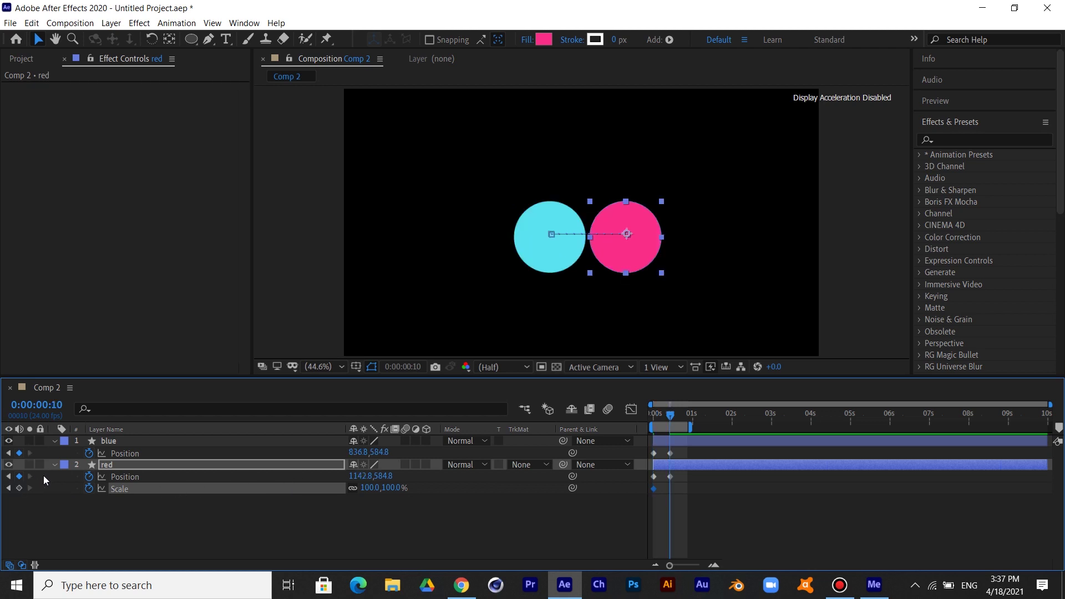
{"action": "left_click", "coordinate": [371, 488]}
{"action": "type", "text": "120"}
{"action": "key", "text": "Return"}
{"action": "left_click_drag", "start_coordinate": [363, 476], "coordinate": [378, 476]}
{"action": "left_click", "coordinate": [421, 529]}
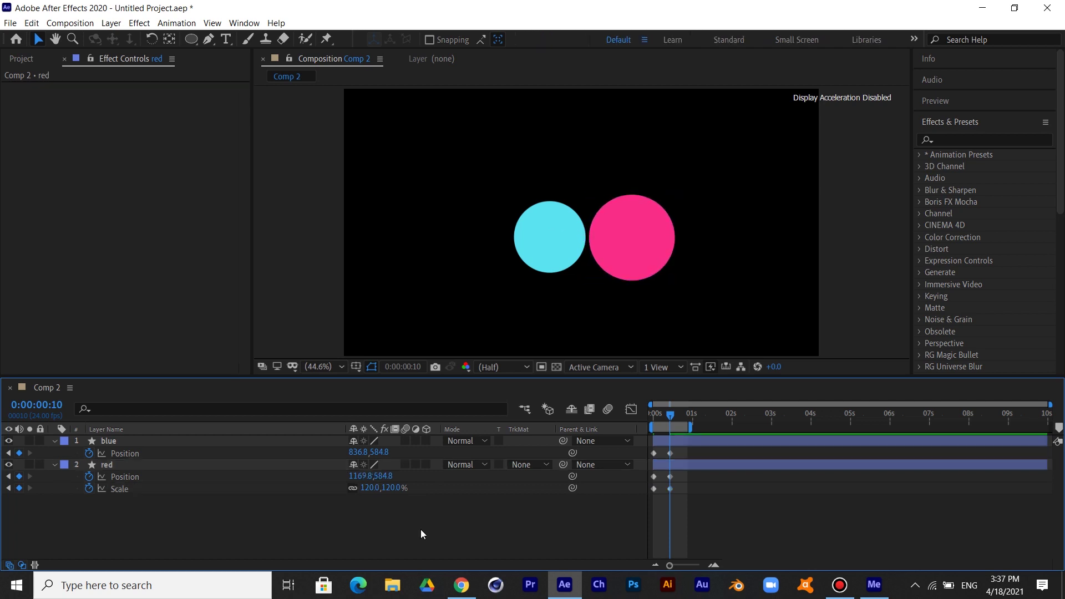
Return the pink circle's scale to 100% at frame 20.
{"action": "key", "text": "shift+Page_Down"}
{"action": "left_click", "coordinate": [372, 489]}
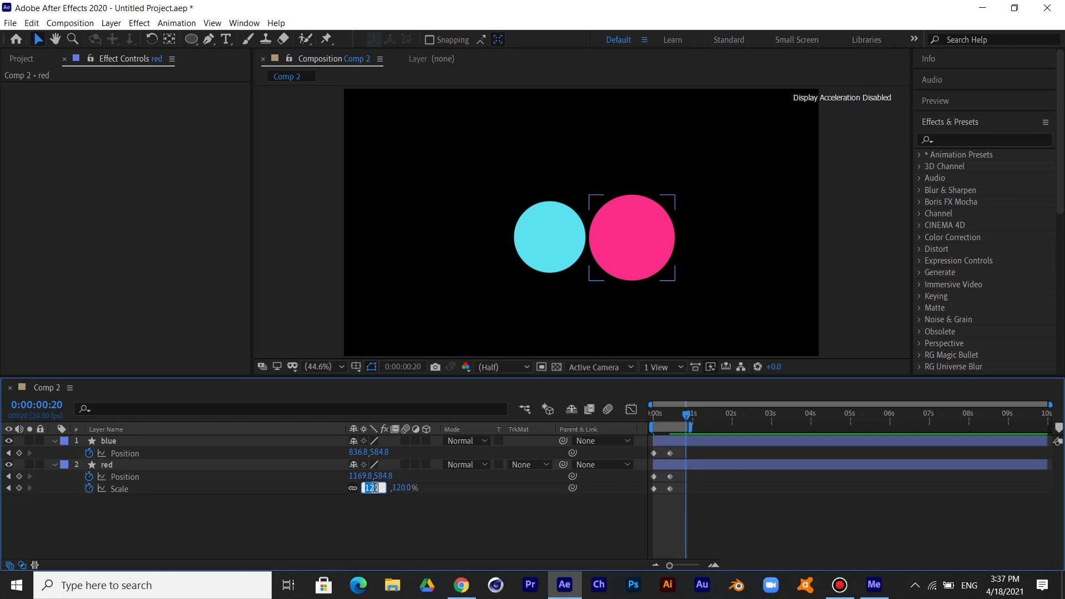
{"action": "type", "text": "10"}
{"action": "key", "text": "Return"}
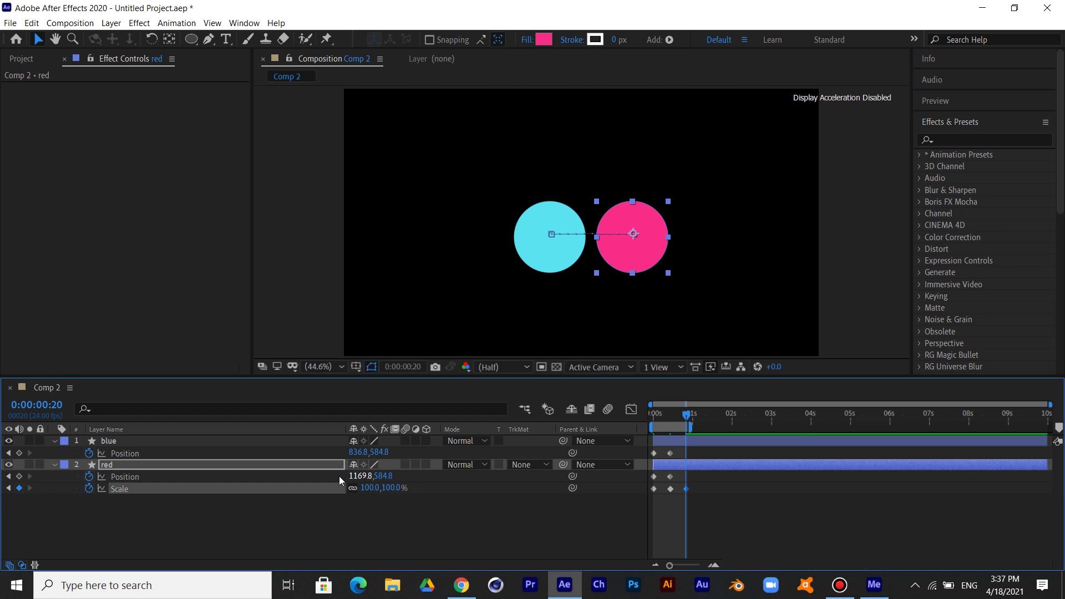
Paste the red and blue layers' starting Position keyframes at frame 20.
{"action": "left_click", "coordinate": [655, 477]}
{"action": "left_click", "coordinate": [721, 461]}
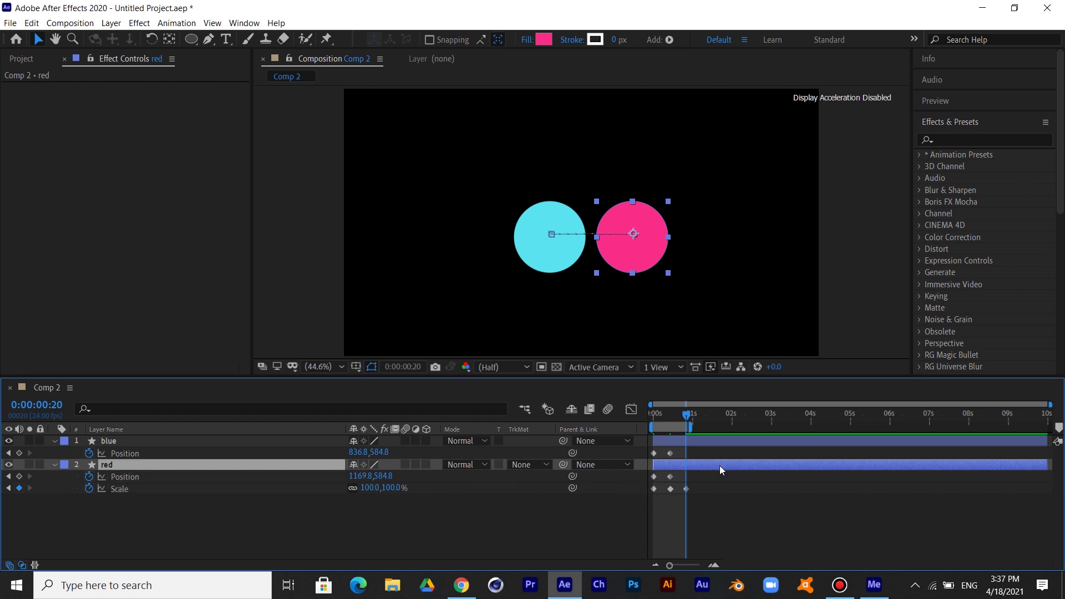
{"action": "key", "text": "ctrl+v"}
{"action": "left_click", "coordinate": [663, 443]}
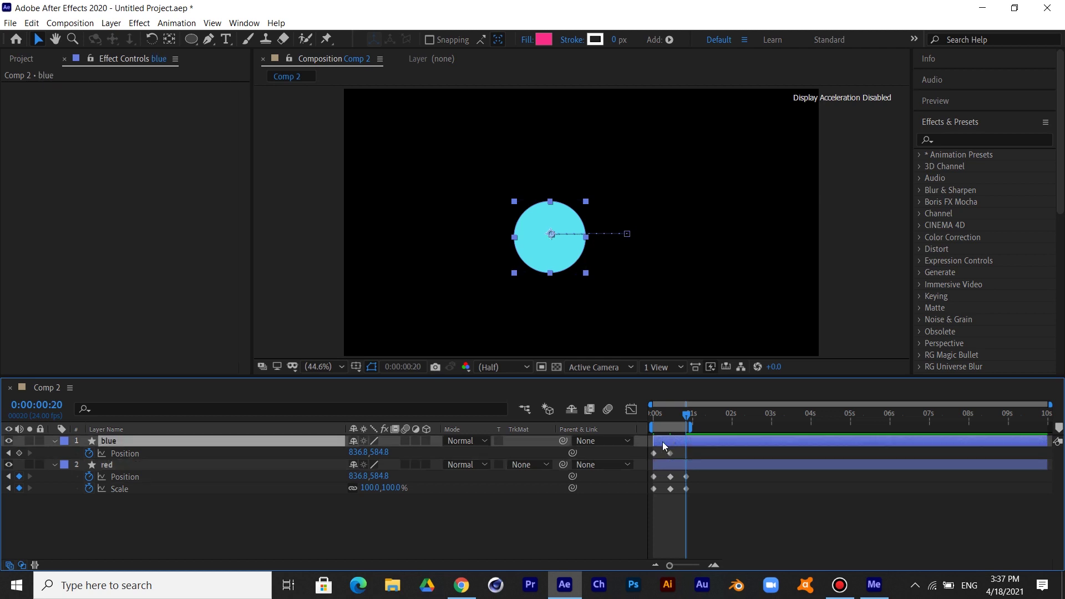
{"action": "left_click", "coordinate": [653, 454]}
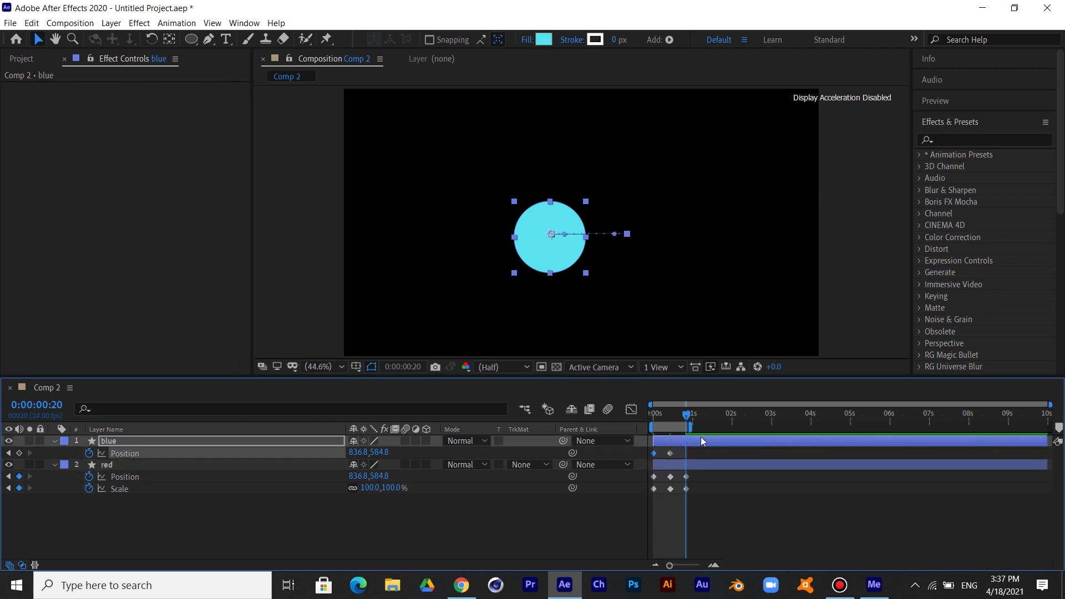
{"action": "key", "text": "ctrl+v"}
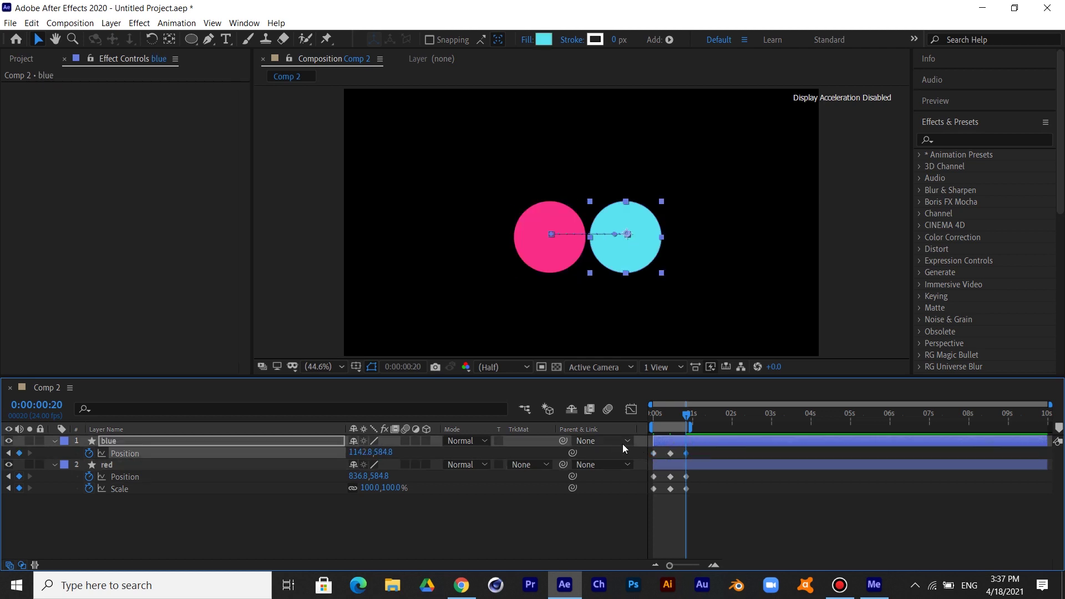
Keyframe blue's scale at frame 0 and set it to 90% at frame 10.
{"action": "left_click_drag", "start_coordinate": [667, 423], "coordinate": [613, 411]}
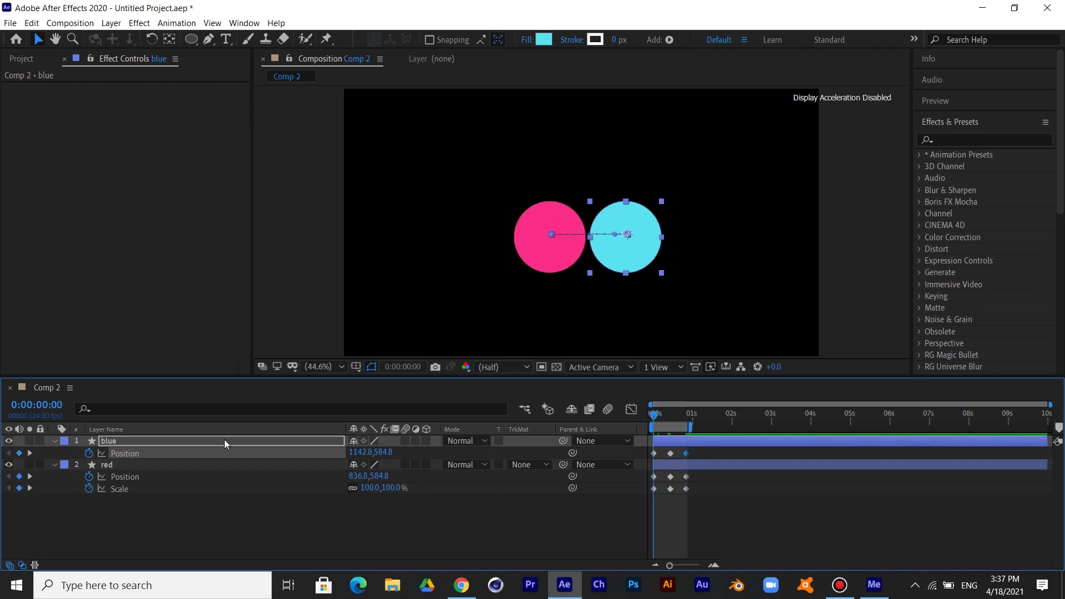
{"action": "key", "text": "shift+s"}
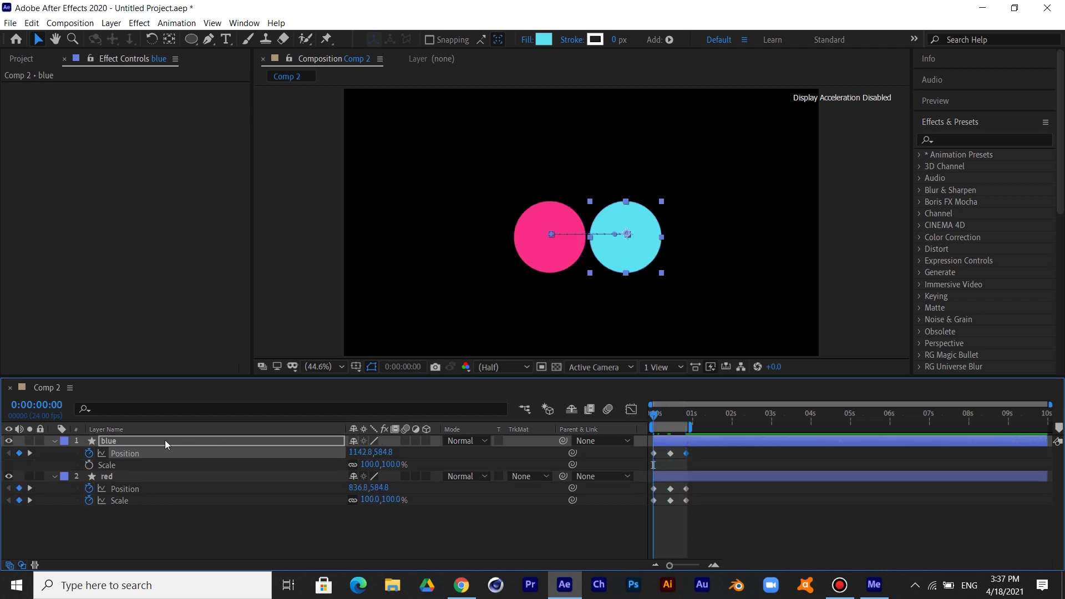
{"action": "left_click", "coordinate": [96, 465]}
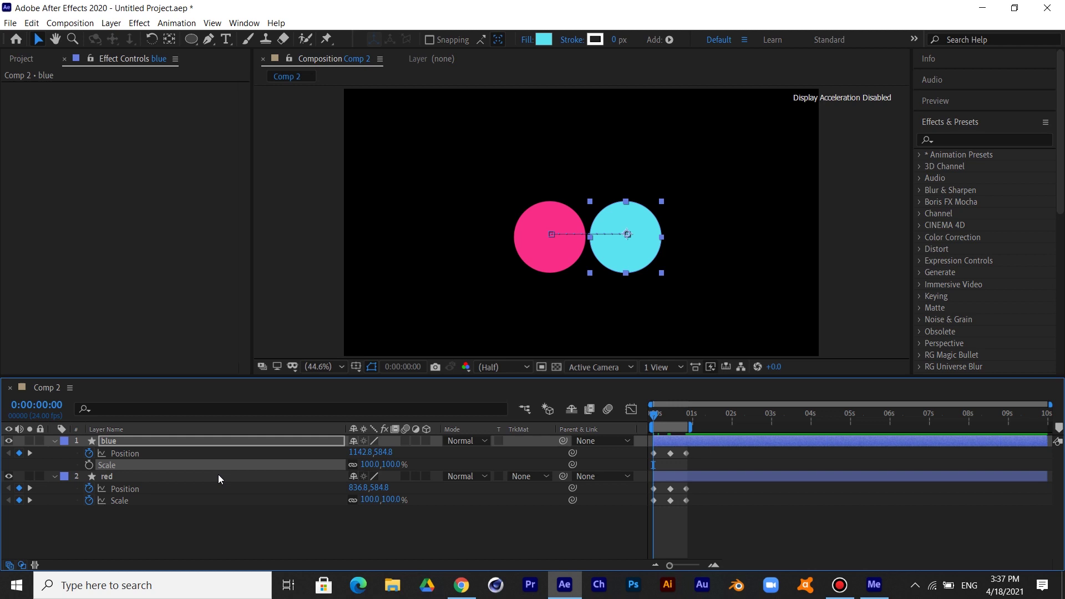
{"action": "left_click", "coordinate": [29, 454]}
{"action": "left_click", "coordinate": [365, 465]}
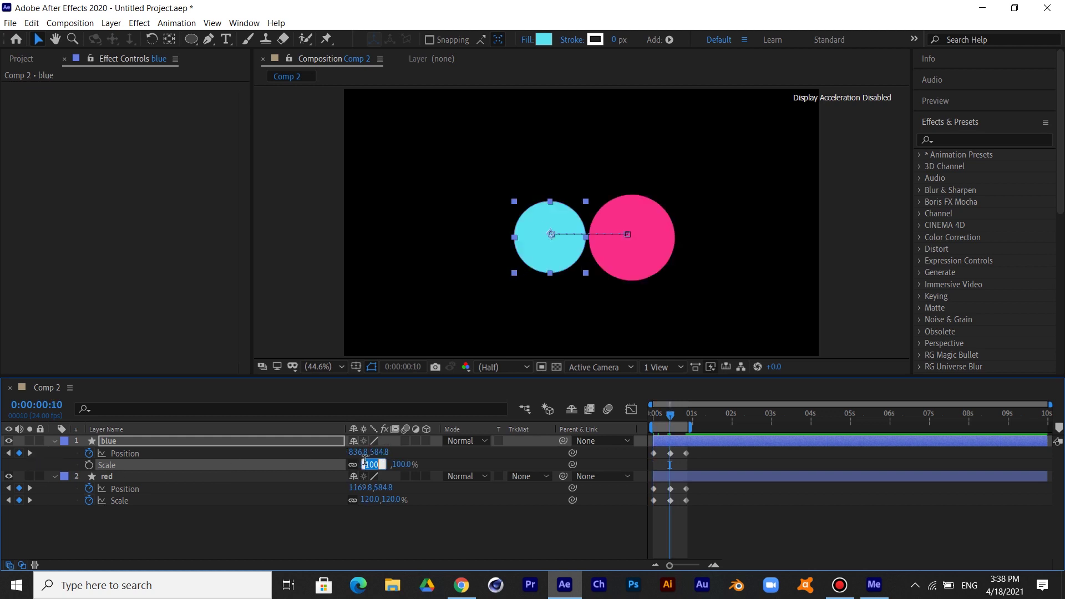
{"action": "type", "text": "90"}
{"action": "key", "text": "Return"}
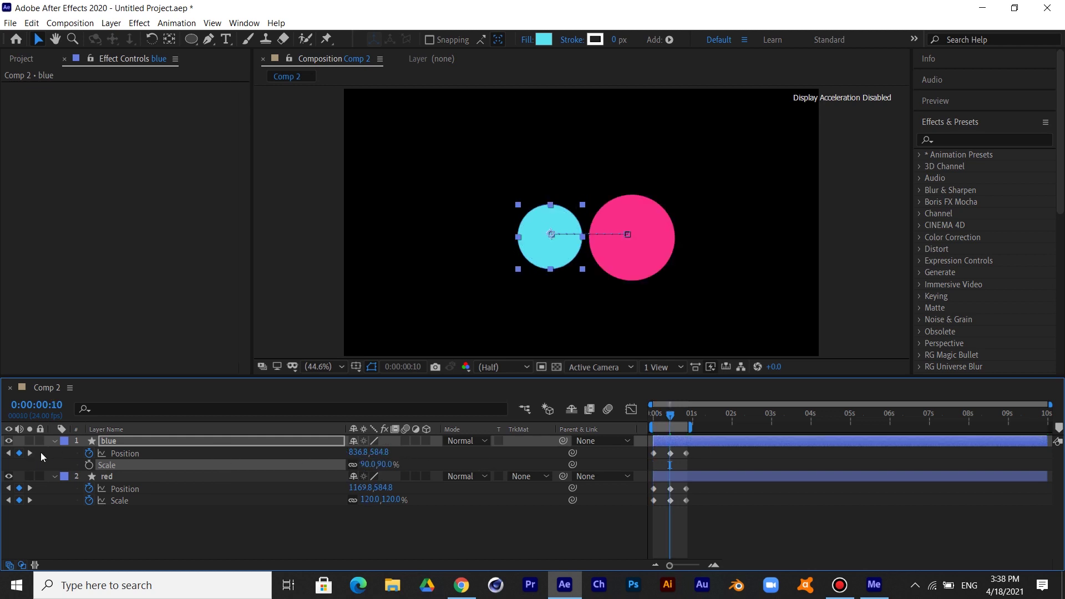
Return the cyan circle's scale to 100% at frame 20.
{"action": "left_click", "coordinate": [30, 453]}
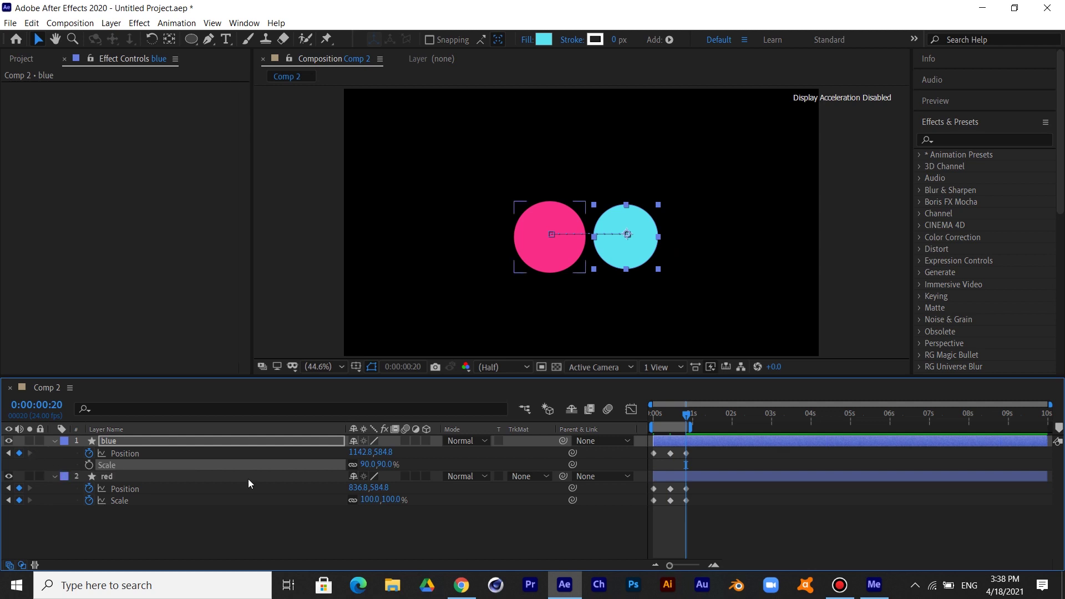
{"action": "left_click", "coordinate": [370, 464]}
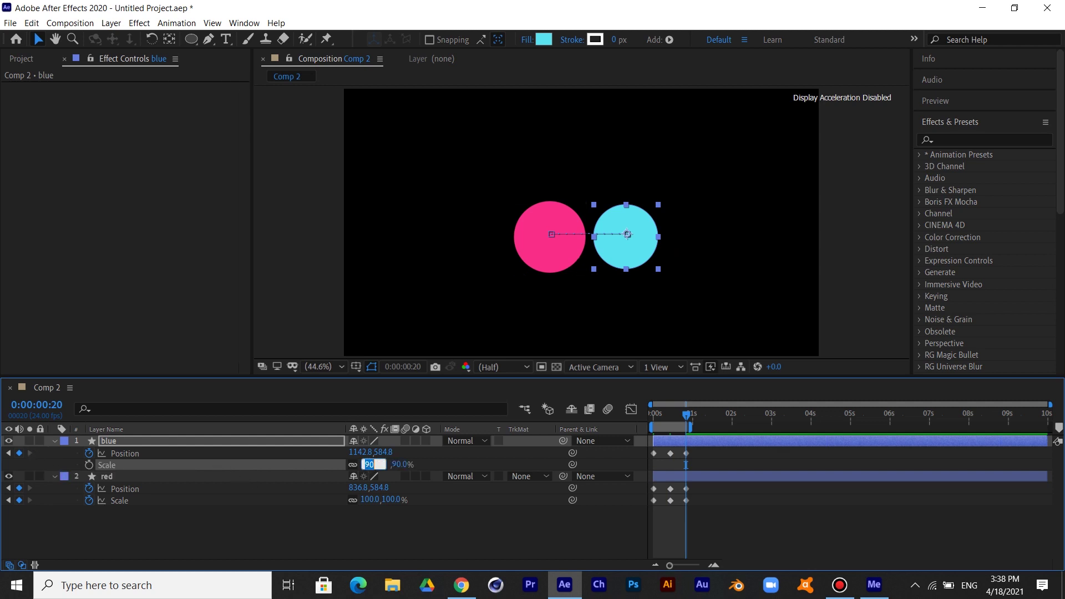
{"action": "type", "text": "10"}
{"action": "key", "text": "Return"}
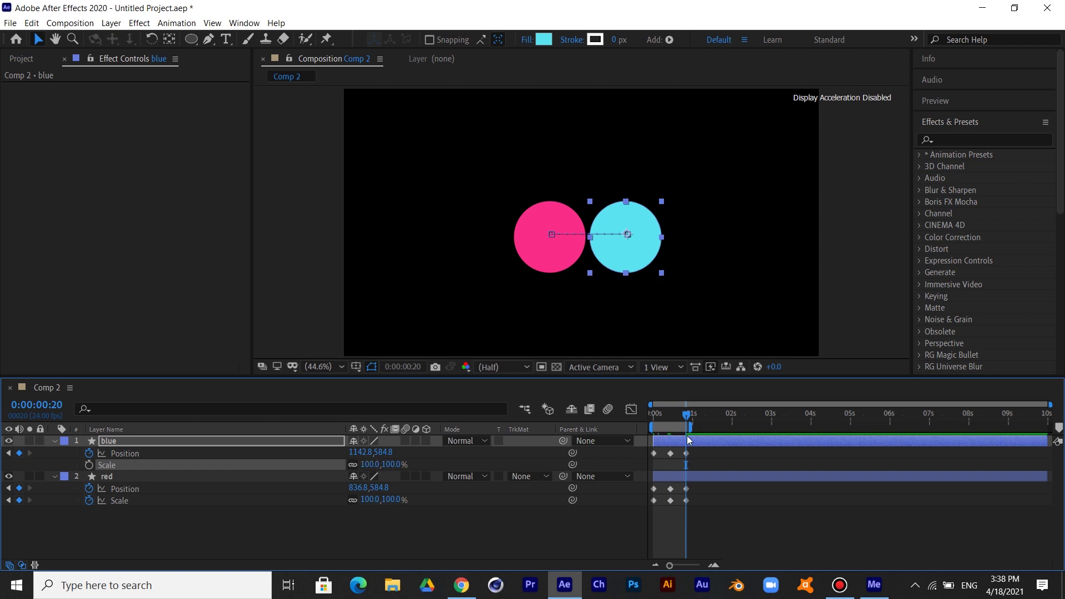
Apply Easy Ease (F9) to all blue and red keyframes, then scrub back to the start.
{"action": "left_click_drag", "start_coordinate": [704, 451], "coordinate": [648, 458]}
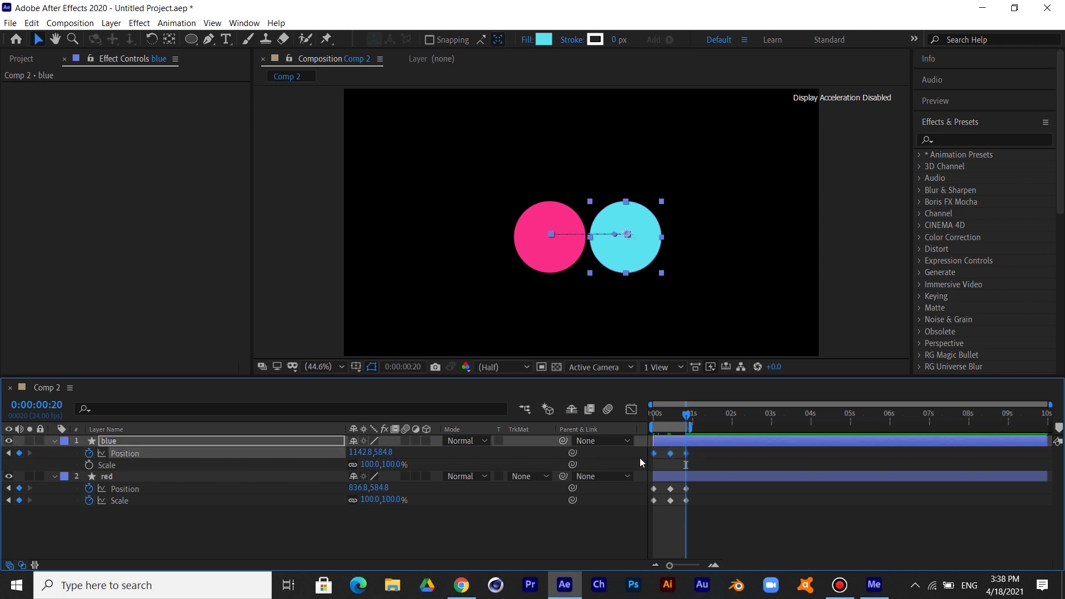
{"action": "key", "text": "F9"}
{"action": "left_click_drag", "start_coordinate": [718, 485], "coordinate": [620, 524]}
{"action": "key", "text": "F9"}
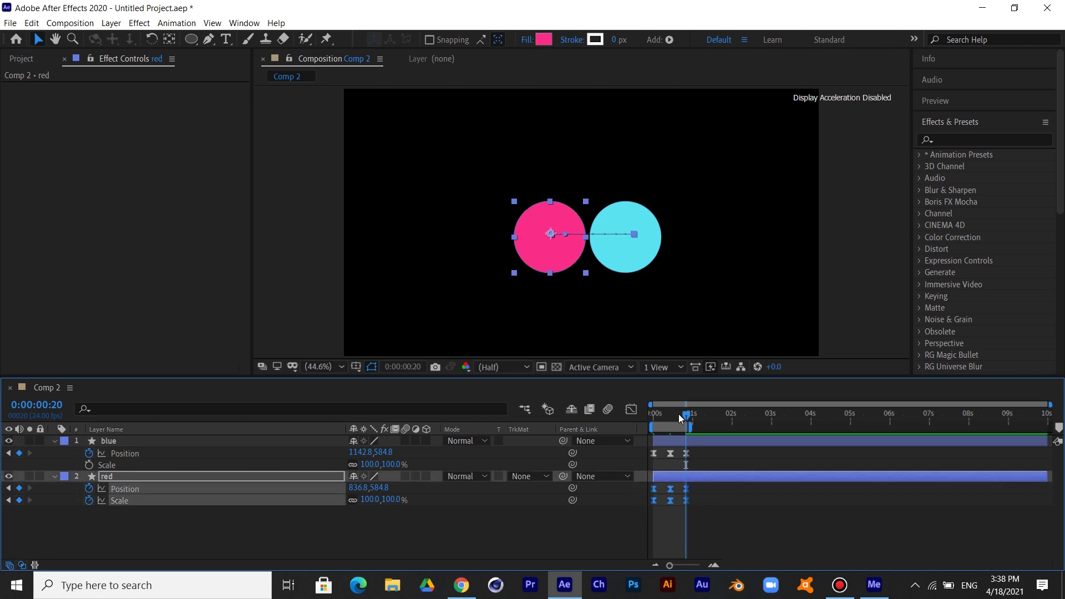
{"action": "left_click_drag", "start_coordinate": [681, 416], "coordinate": [627, 408]}
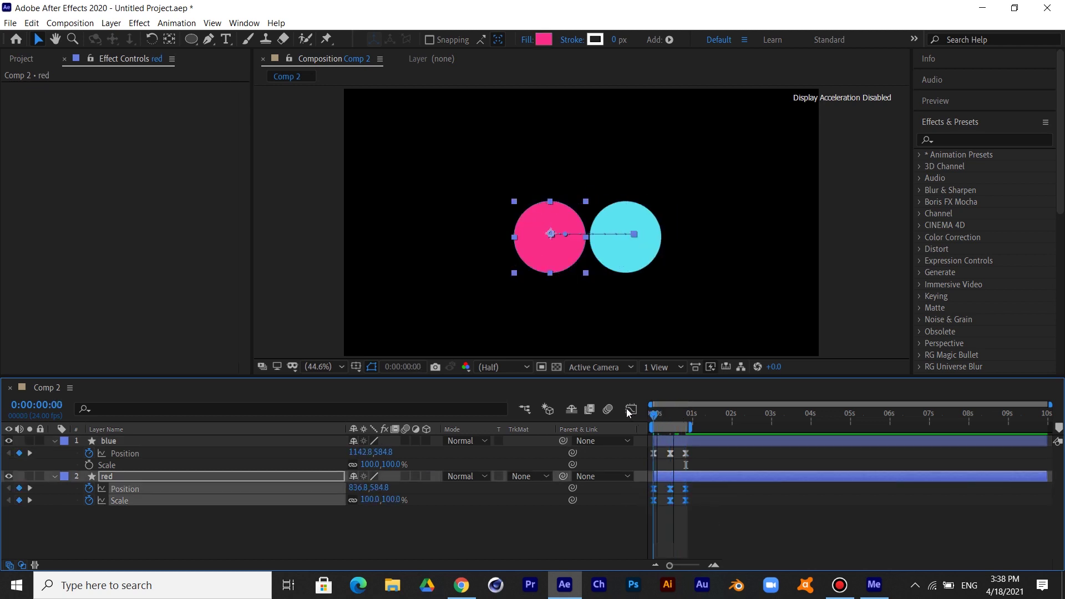
Apply a Glow effect to the red layer with radius 91 and threshold 75.3%.
{"action": "left_click", "coordinate": [967, 140]}
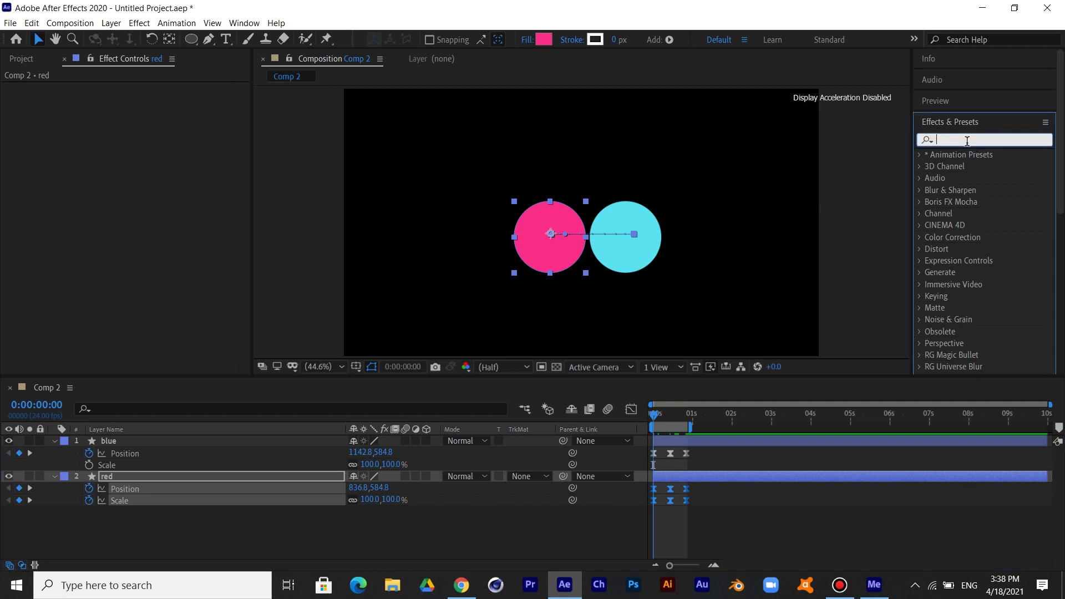
{"action": "type", "text": "glow"}
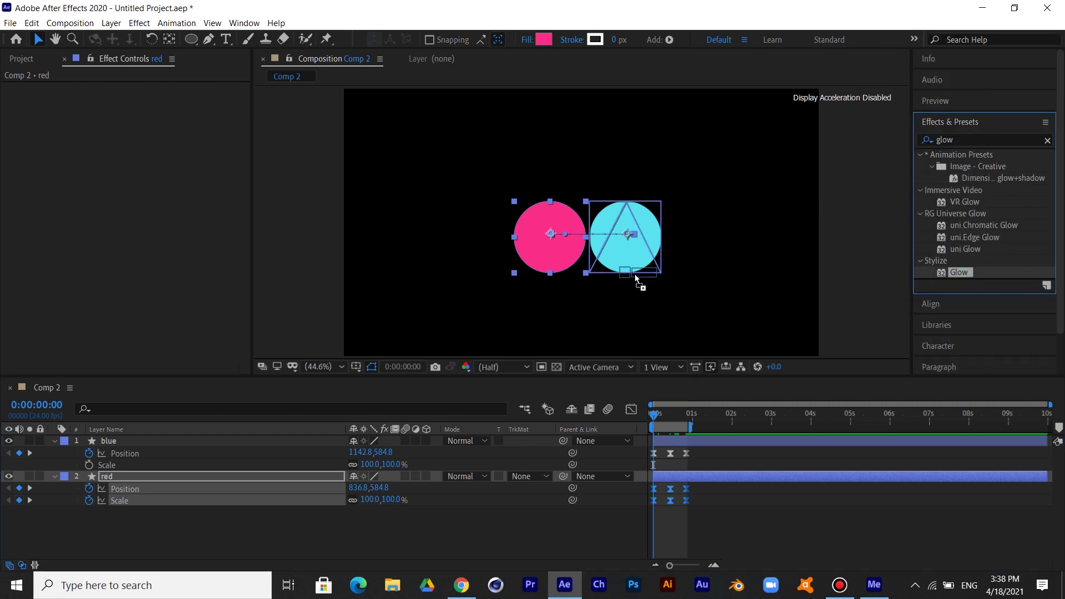
{"action": "left_click_drag", "start_coordinate": [965, 272], "coordinate": [260, 476]}
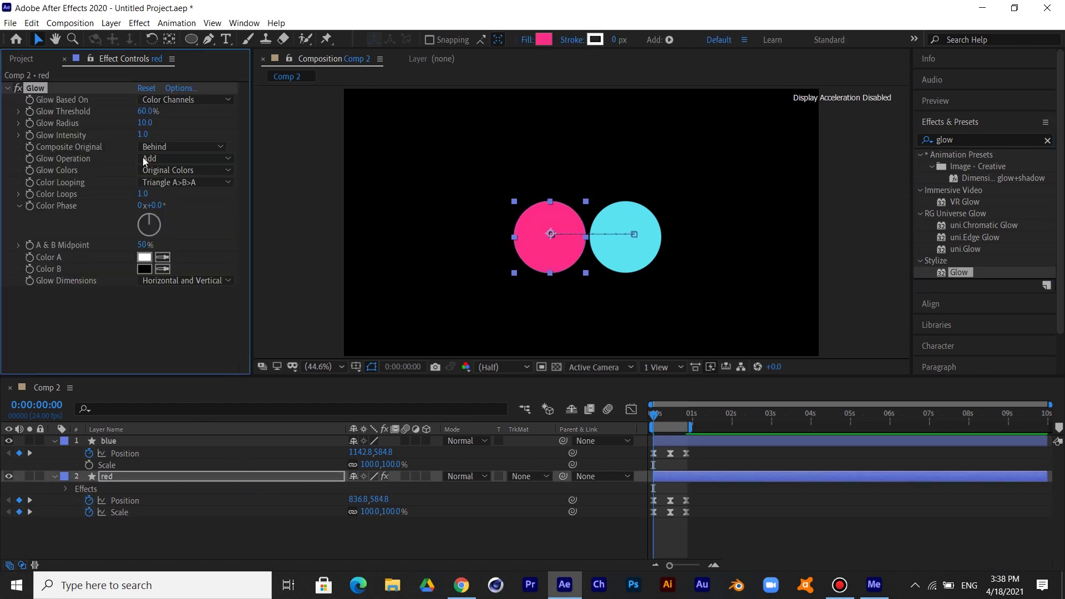
{"action": "left_click_drag", "start_coordinate": [146, 123], "coordinate": [173, 125]}
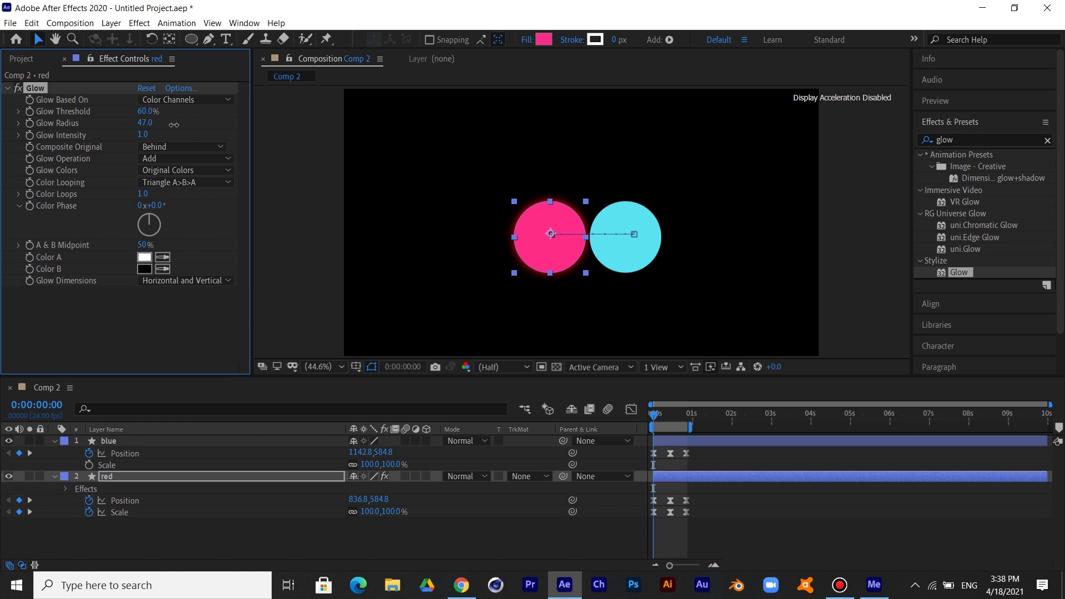
{"action": "mouse_move", "coordinate": [148, 111]}
{"action": "left_mouse_down"}
{"action": "mouse_move", "coordinate": [169, 112]}
{"action": "mouse_move", "coordinate": [168, 122]}
{"action": "left_mouse_up"}
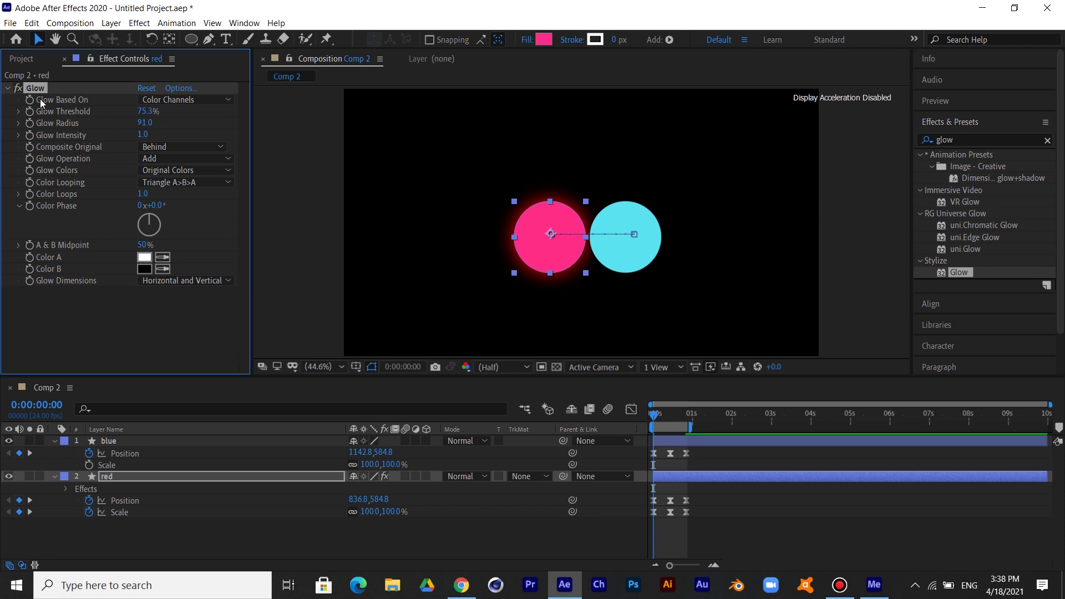
Paste the same Glow effect onto the blue layer.
{"action": "left_click", "coordinate": [125, 441]}
{"action": "key", "text": "ctrl+v"}
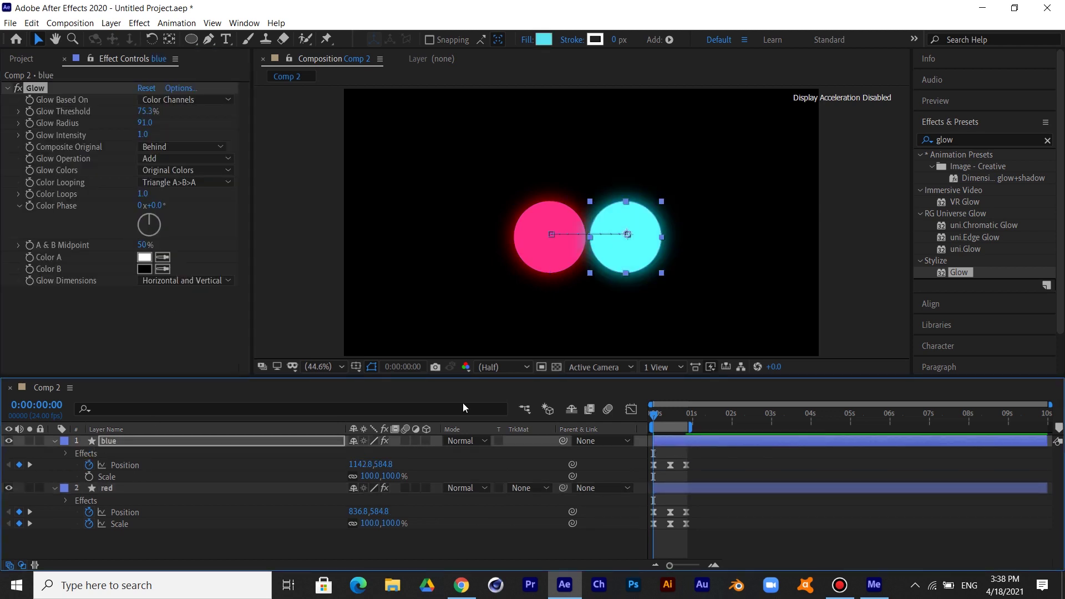
{"action": "left_click", "coordinate": [31, 466]}
{"action": "left_click", "coordinate": [686, 487]}
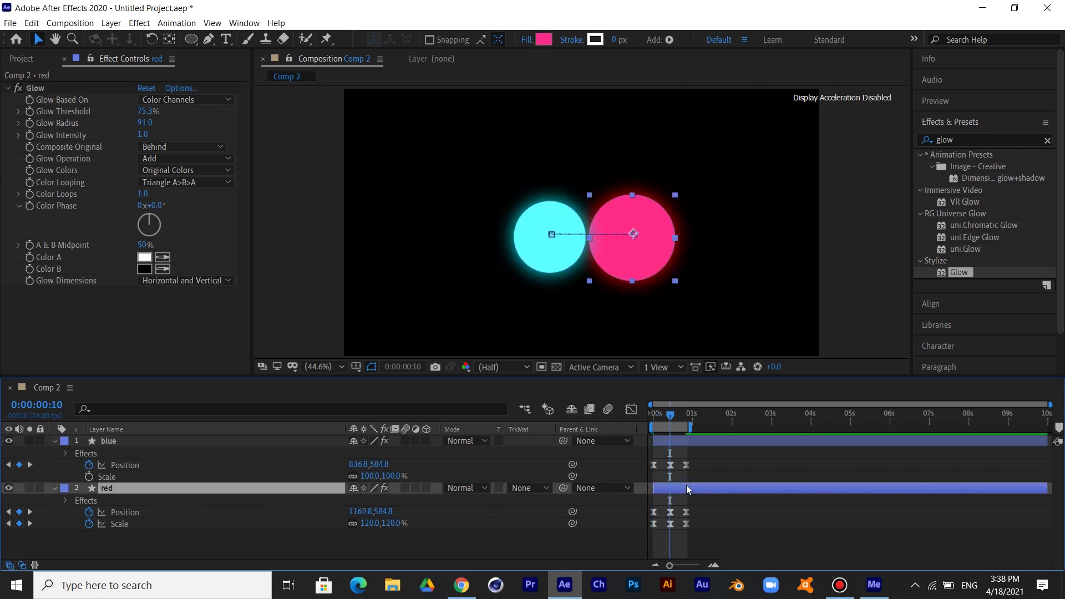
Duplicate the red layer as 'red 2' starting at frame 10, move it to the top, and scrub to check.
{"action": "key", "text": "ctrl+d"}
{"action": "left_click_drag", "start_coordinate": [687, 485], "coordinate": [694, 486]}
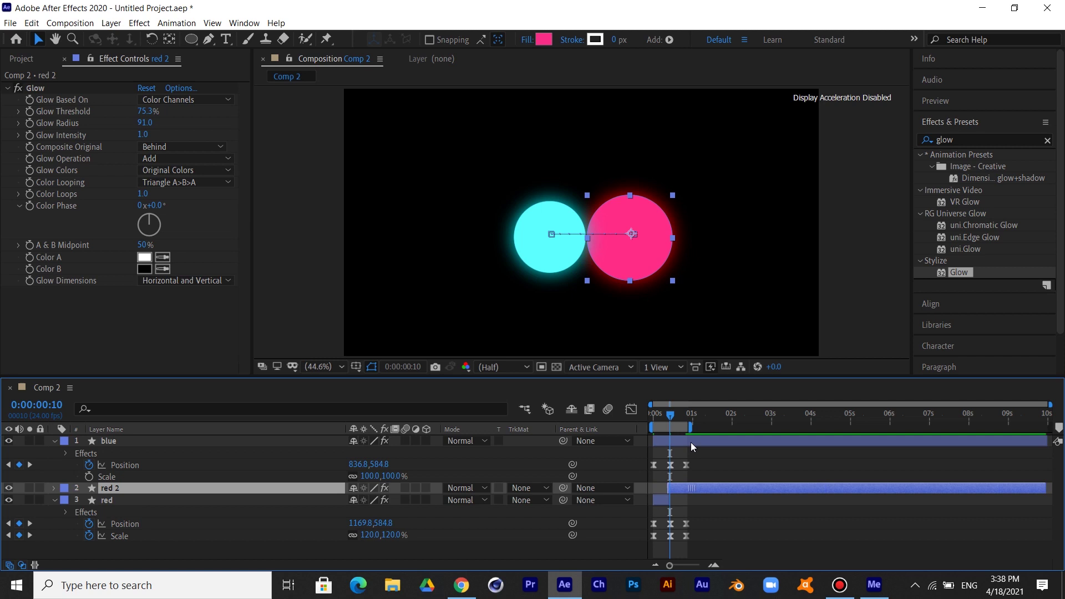
{"action": "left_click_drag", "start_coordinate": [691, 441], "coordinate": [694, 442]}
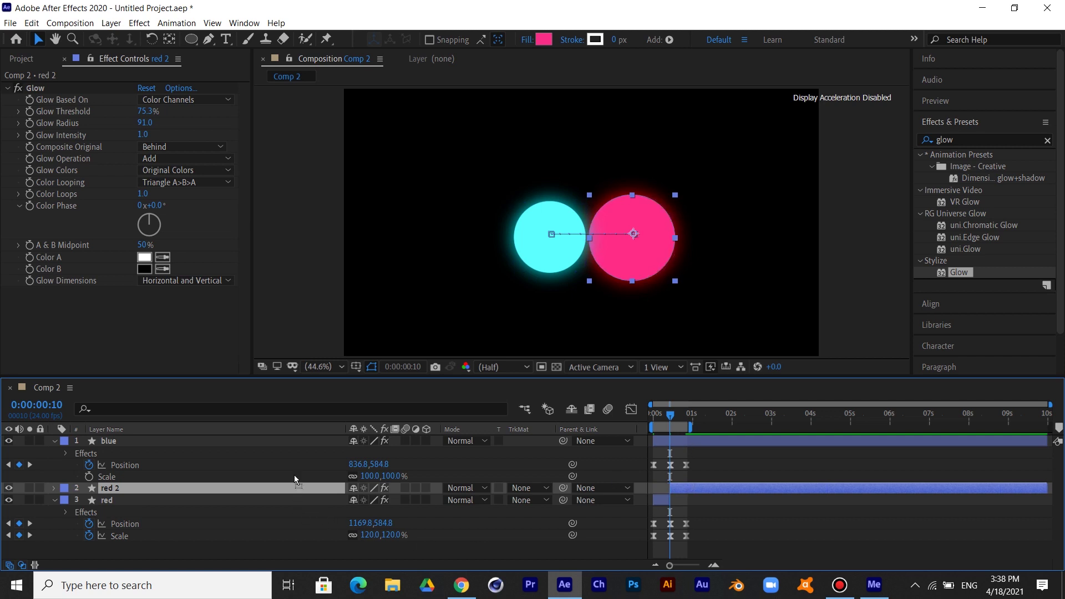
{"action": "left_click_drag", "start_coordinate": [295, 475], "coordinate": [293, 441]}
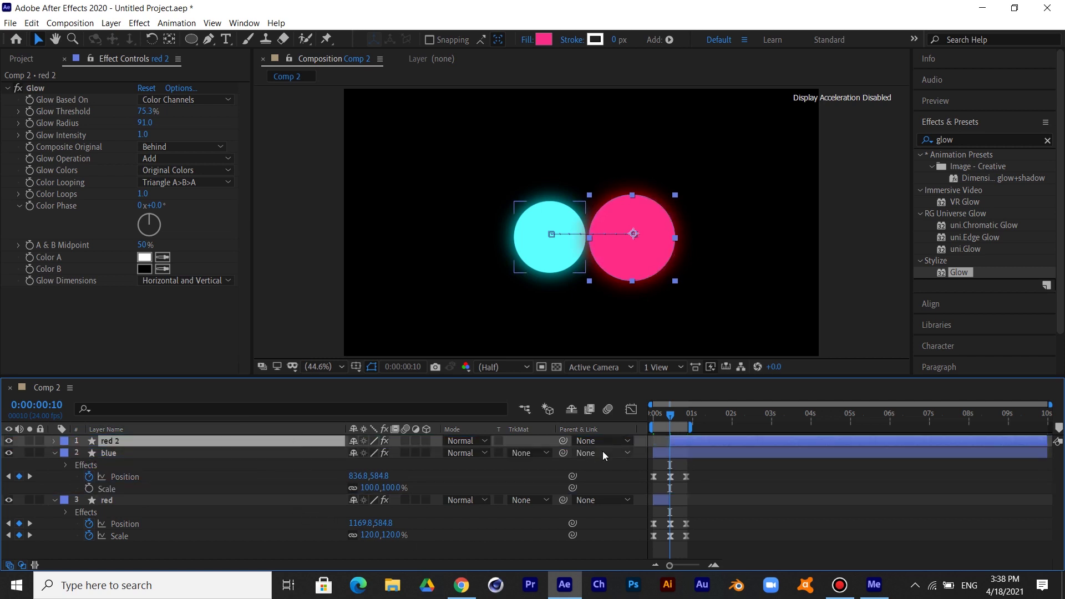
{"action": "left_click_drag", "start_coordinate": [664, 418], "coordinate": [595, 414]}
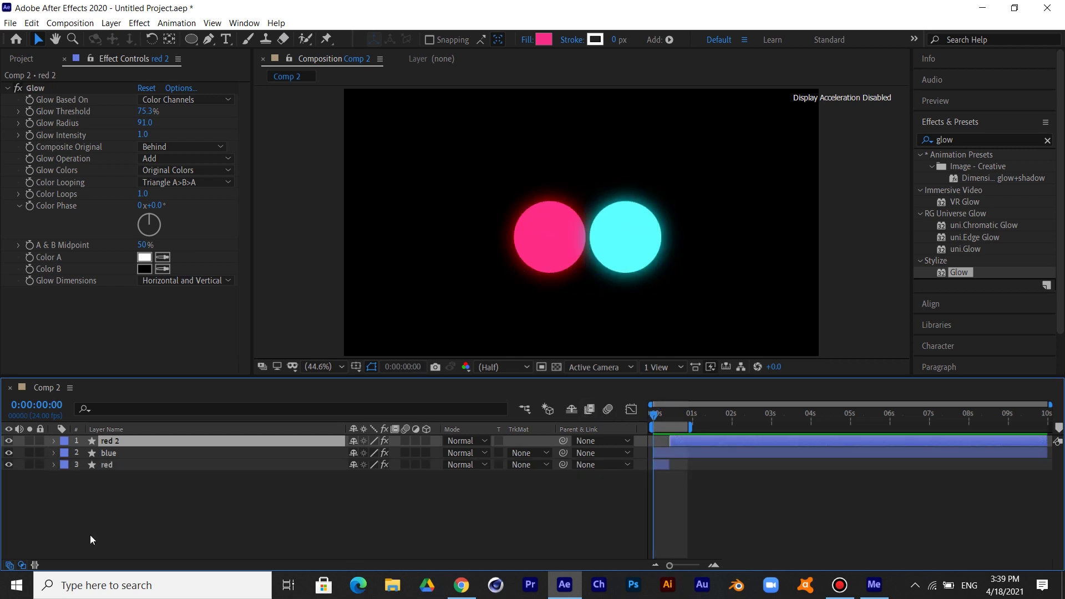
Create a black solid named 'bg' and move it below the circle layers.
{"action": "right_click", "coordinate": [90, 535]}
{"action": "left_click", "coordinate": [294, 435]}
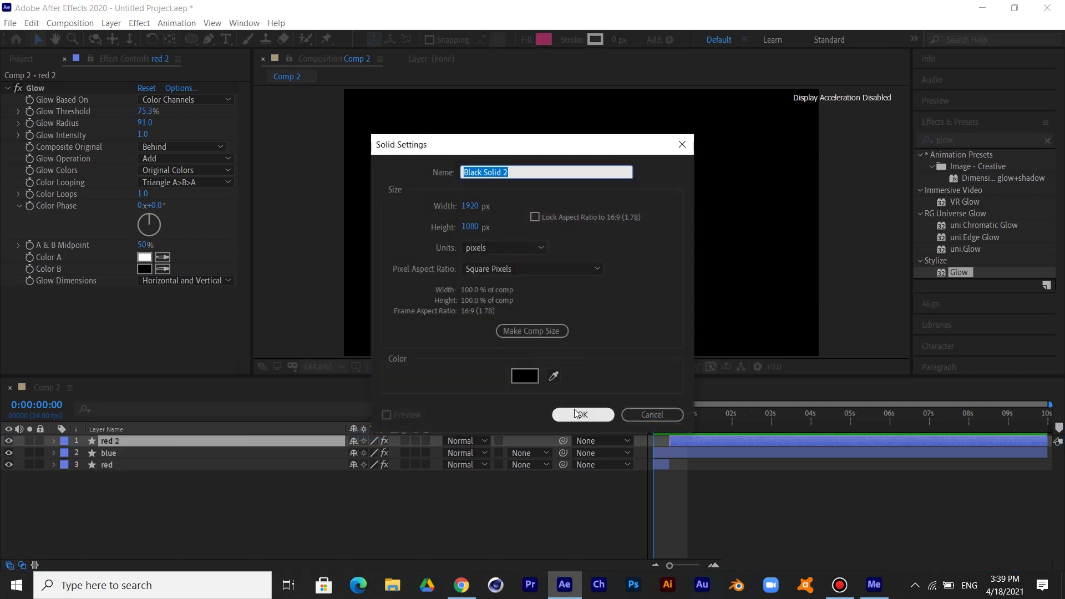
{"action": "type", "text": "bg"}
{"action": "left_click", "coordinate": [574, 411]}
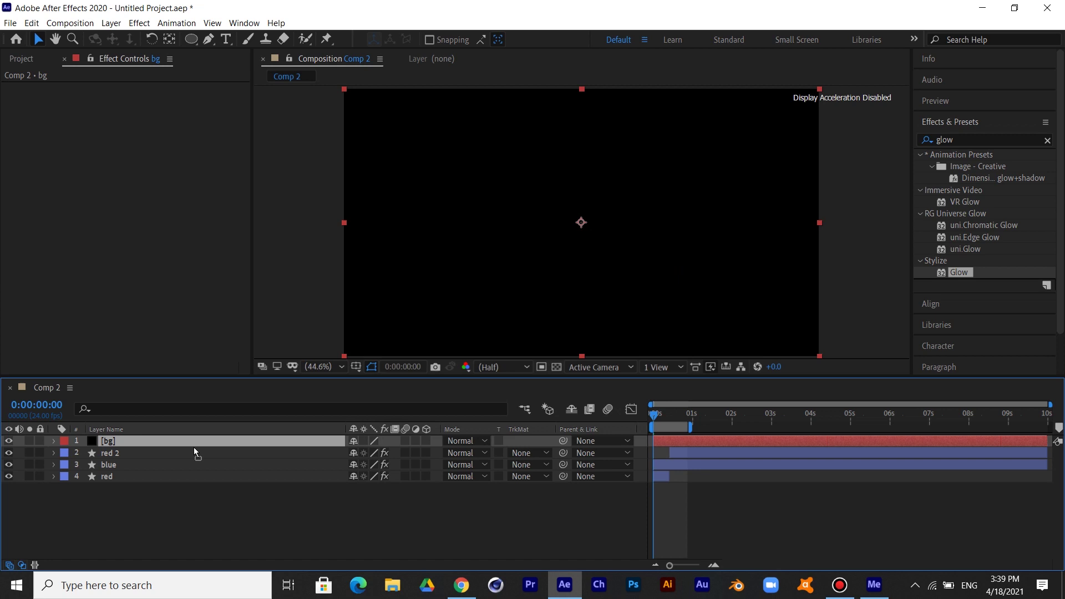
{"action": "left_click_drag", "start_coordinate": [194, 448], "coordinate": [189, 491]}
{"action": "left_click", "coordinate": [974, 139]}
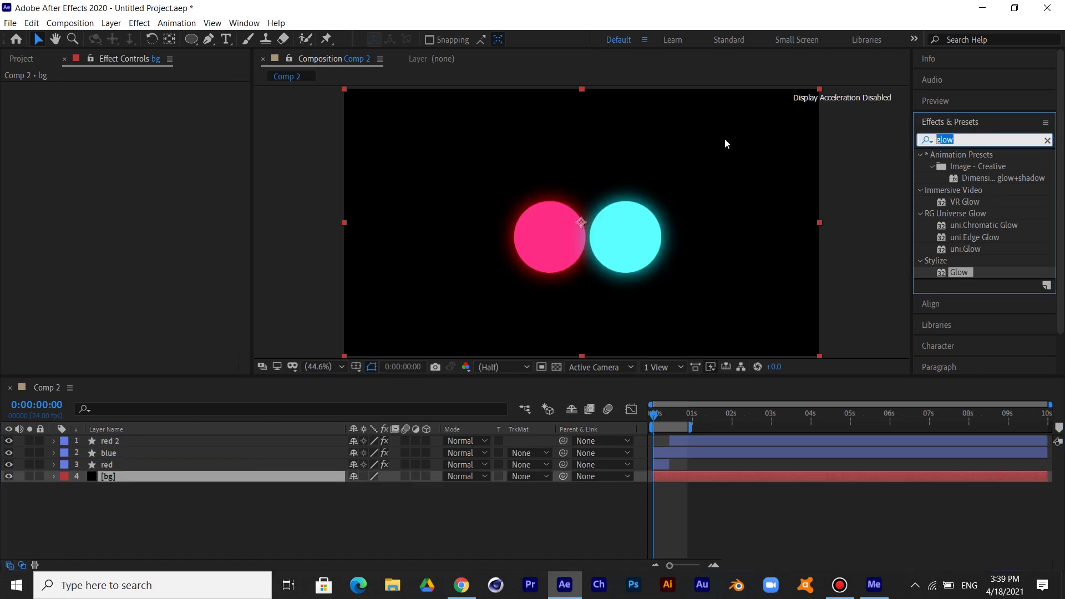
Apply a radial Gradient Ramp to bg with its start point centred and end point pushed outward.
{"action": "type", "text": "grad"}
{"action": "left_click_drag", "start_coordinate": [988, 249], "coordinate": [279, 475]}
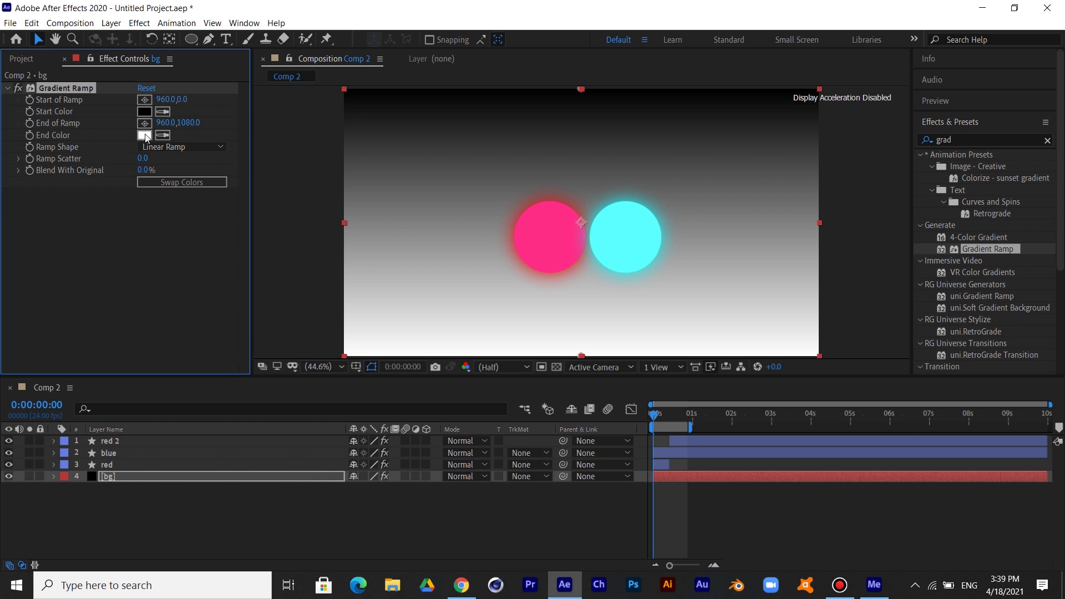
{"action": "left_click", "coordinate": [182, 147]}
{"action": "left_click", "coordinate": [193, 175]}
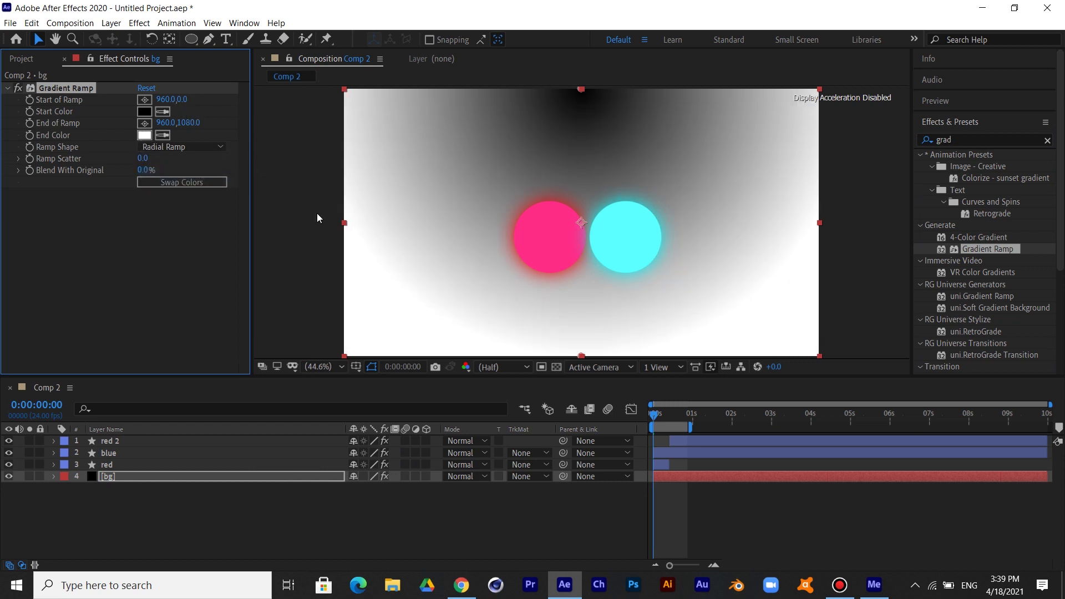
{"action": "scroll", "coordinate": [582, 222], "scroll_direction": "down", "scroll_amount": 2}
{"action": "left_click_drag", "start_coordinate": [581, 148], "coordinate": [586, 230]}
{"action": "left_click_drag", "start_coordinate": [582, 298], "coordinate": [772, 329]}
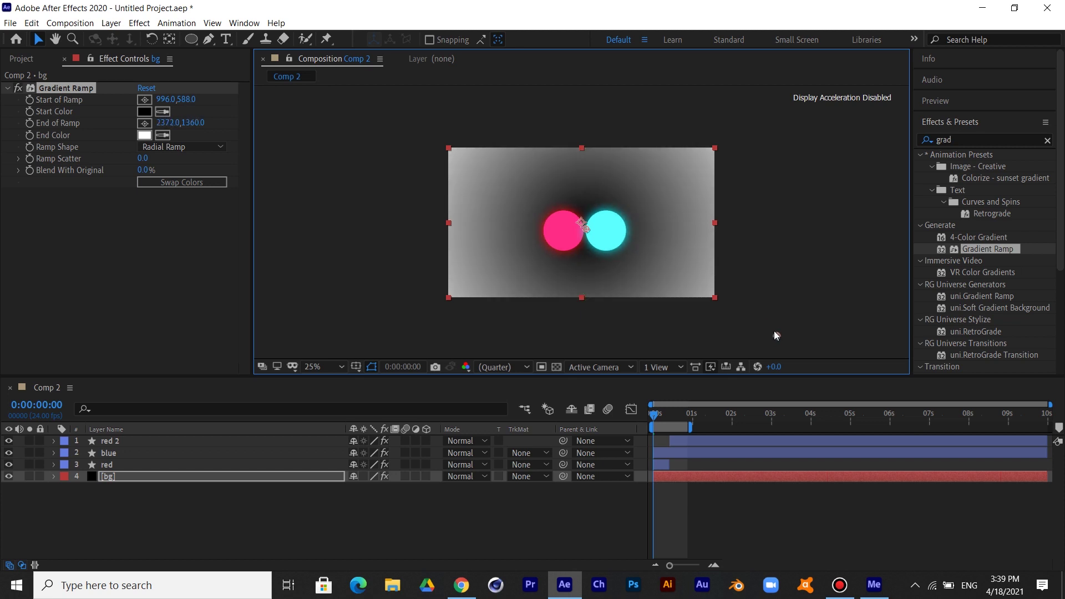
Set the gradient's end colour to black and start colour to dark purple 2F0357.
{"action": "left_click", "coordinate": [144, 134]}
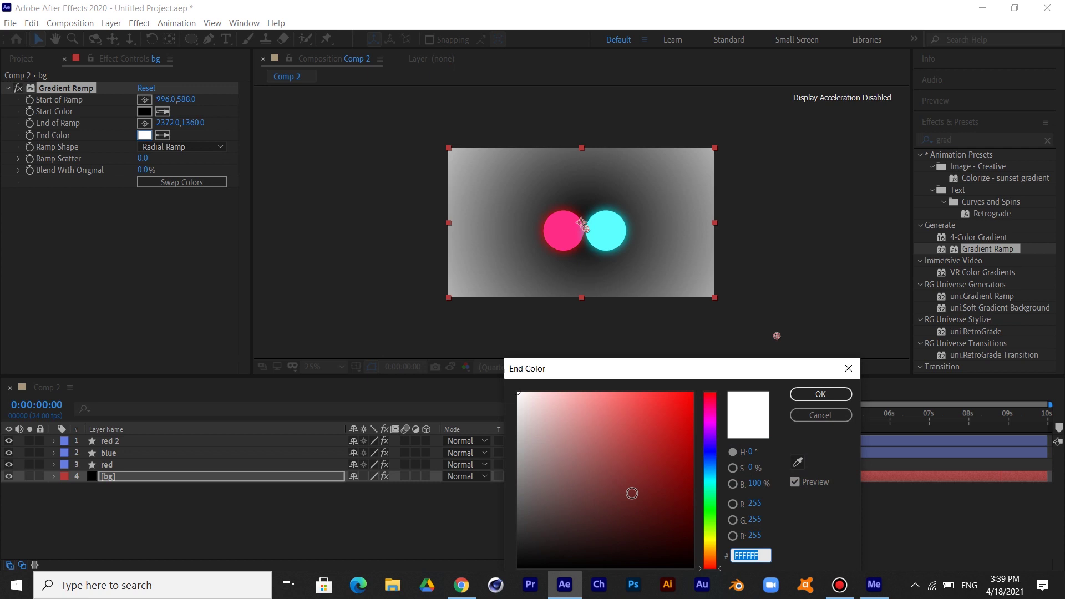
{"action": "left_click_drag", "start_coordinate": [633, 492], "coordinate": [621, 567]}
{"action": "left_click", "coordinate": [821, 394]}
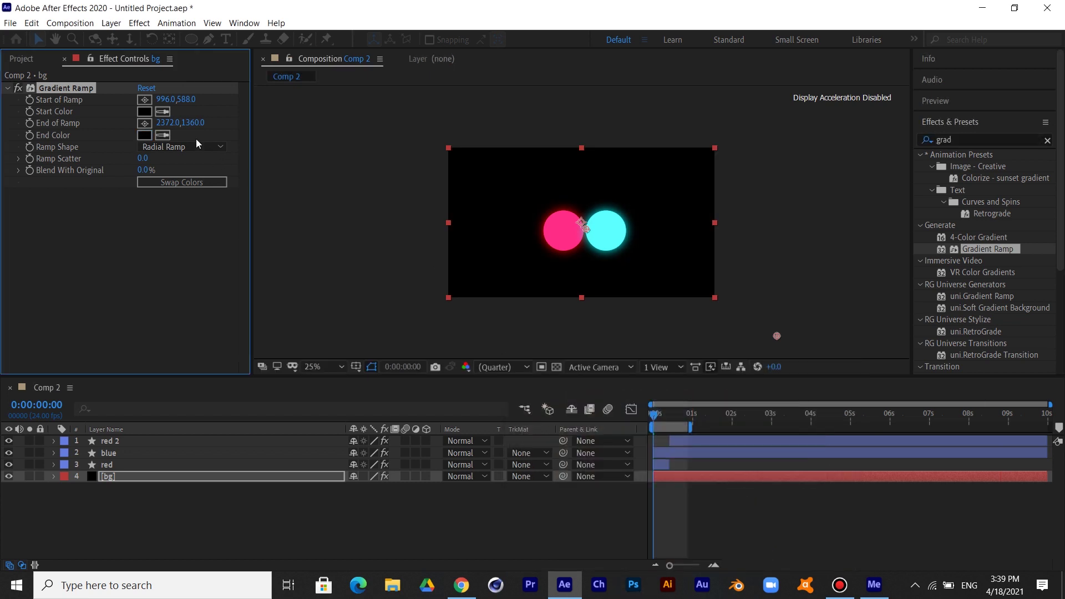
{"action": "left_click", "coordinate": [144, 111]}
{"action": "left_click_drag", "start_coordinate": [710, 513], "coordinate": [710, 436]}
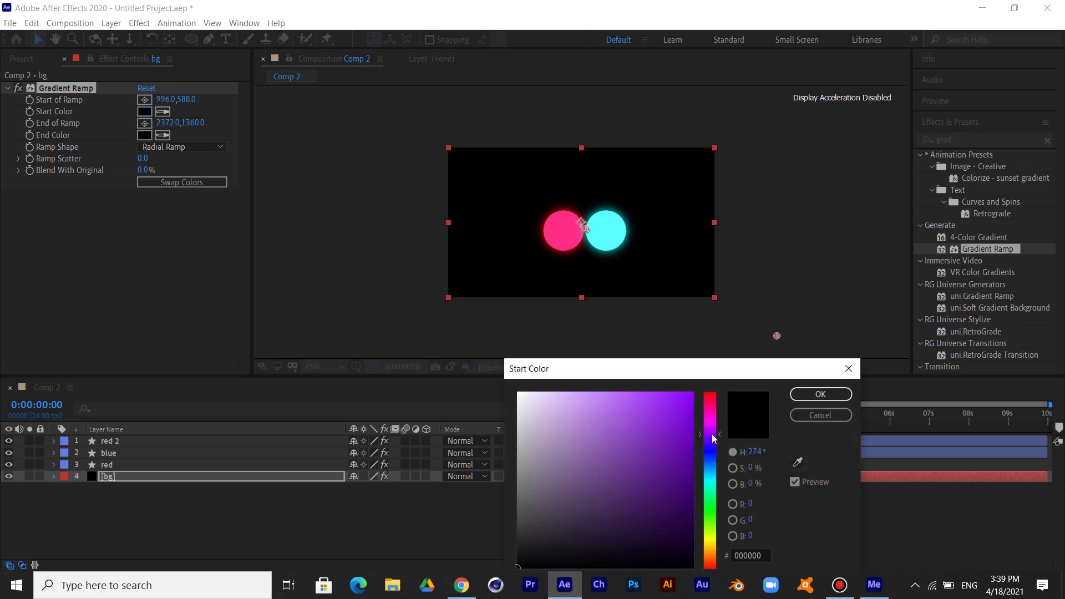
{"action": "left_click_drag", "start_coordinate": [677, 467], "coordinate": [686, 507]}
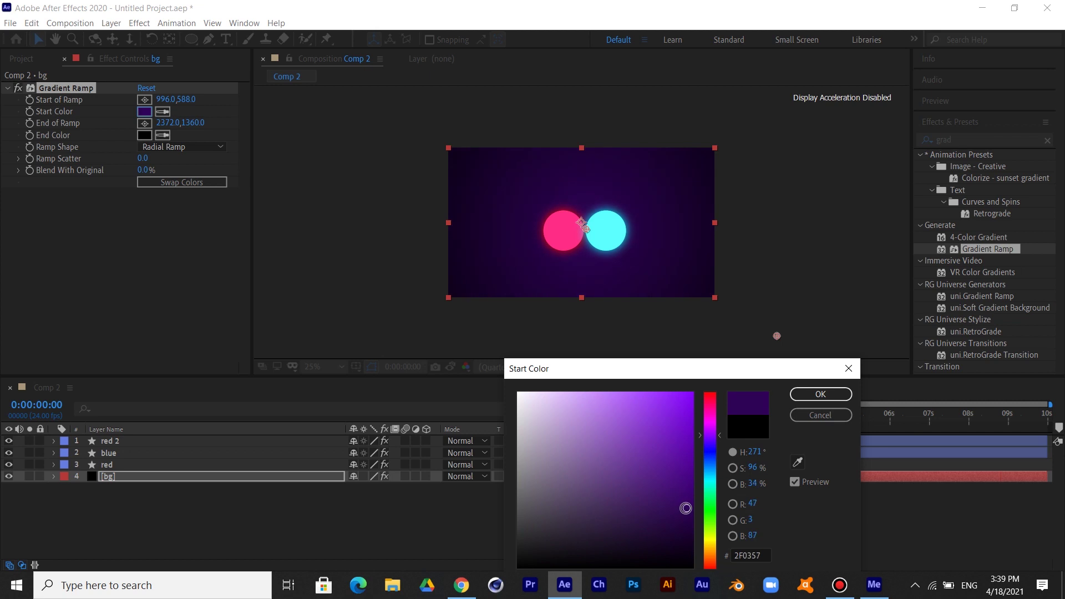
{"action": "left_click", "coordinate": [822, 393]}
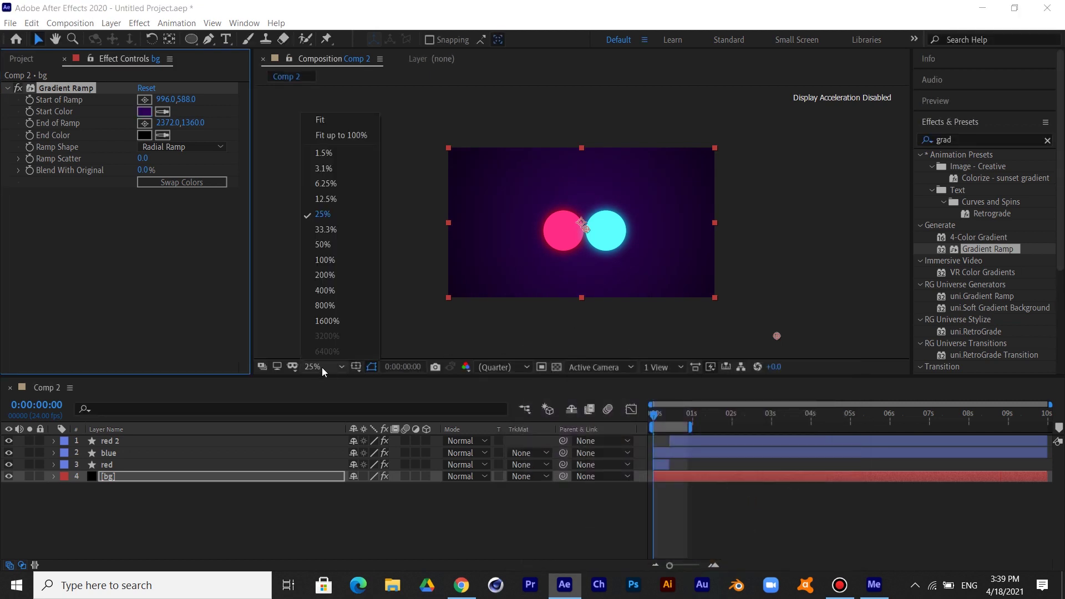
Fit the composition in the viewer and play the animation preview.
{"action": "left_click", "coordinate": [331, 135]}
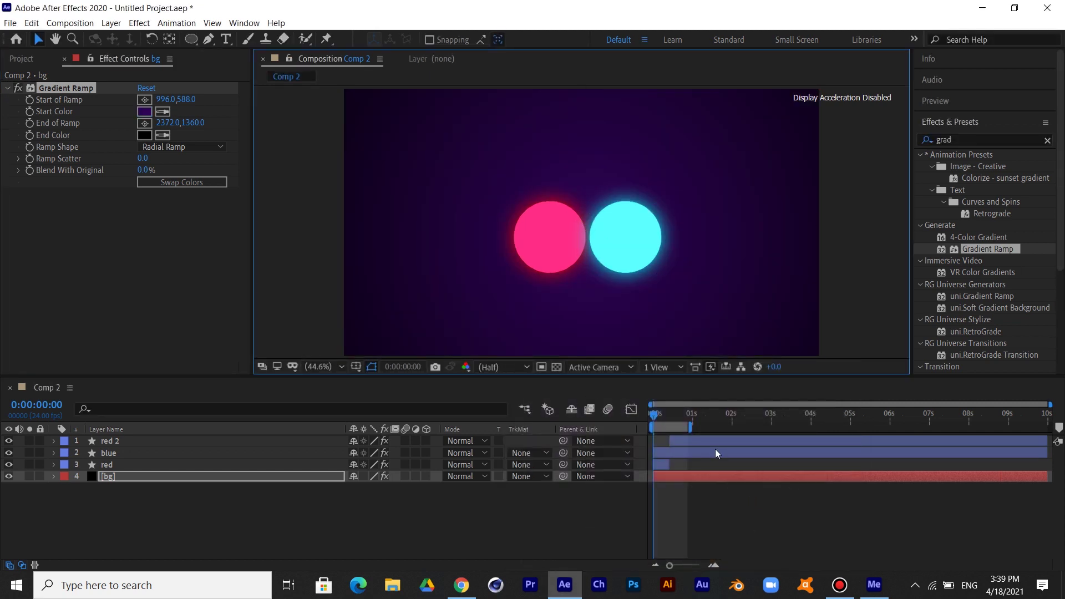
{"action": "key", "text": "space"}
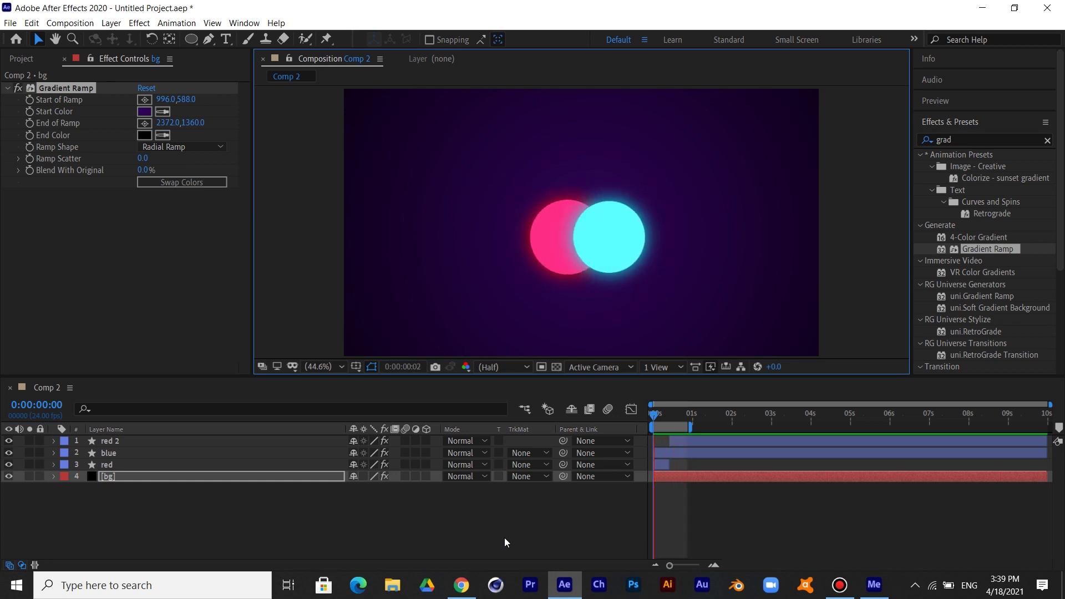